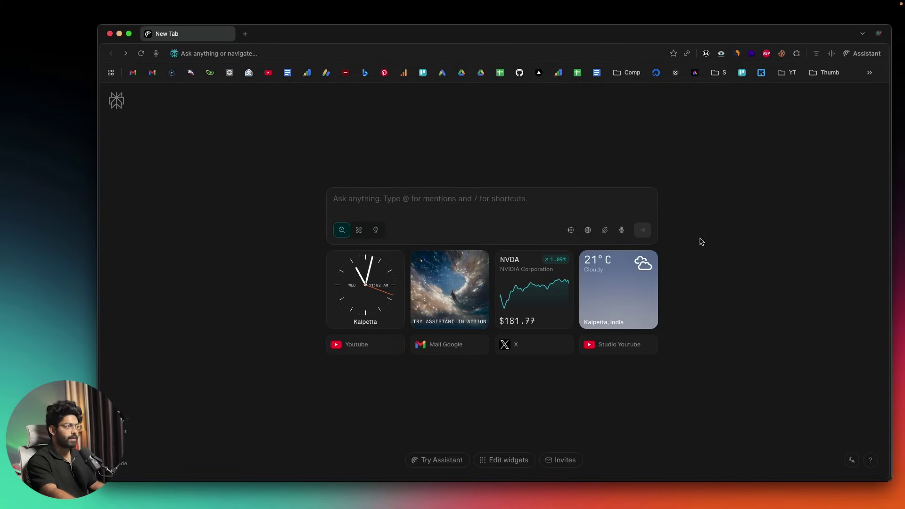
View the Comet invitation page, return to the new tab page and check the search box
{"action": "left_click", "coordinate": [562, 461]}
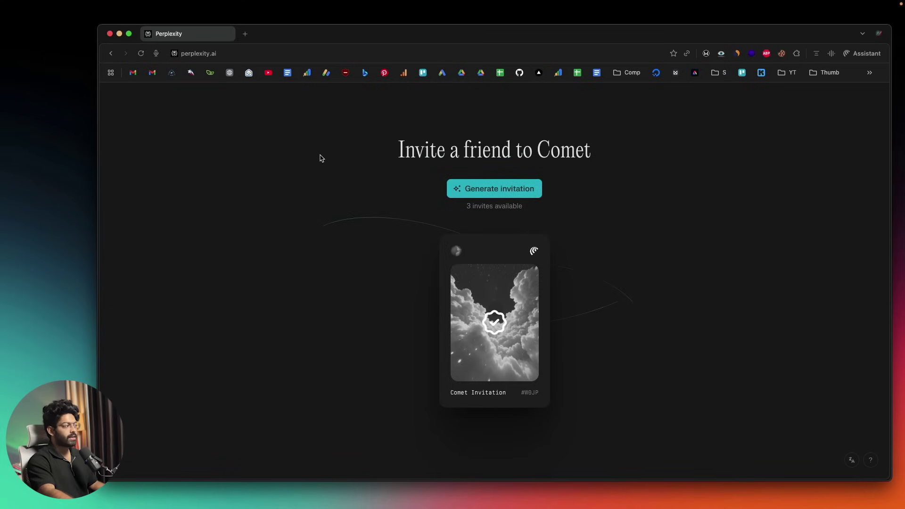
{"action": "left_click", "coordinate": [113, 54]}
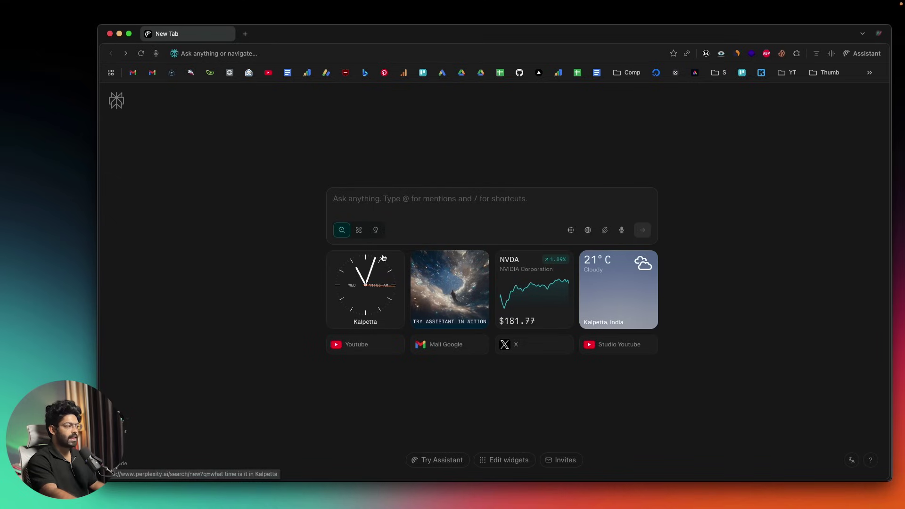
{"action": "left_click", "coordinate": [427, 199]}
{"action": "left_click", "coordinate": [255, 203]}
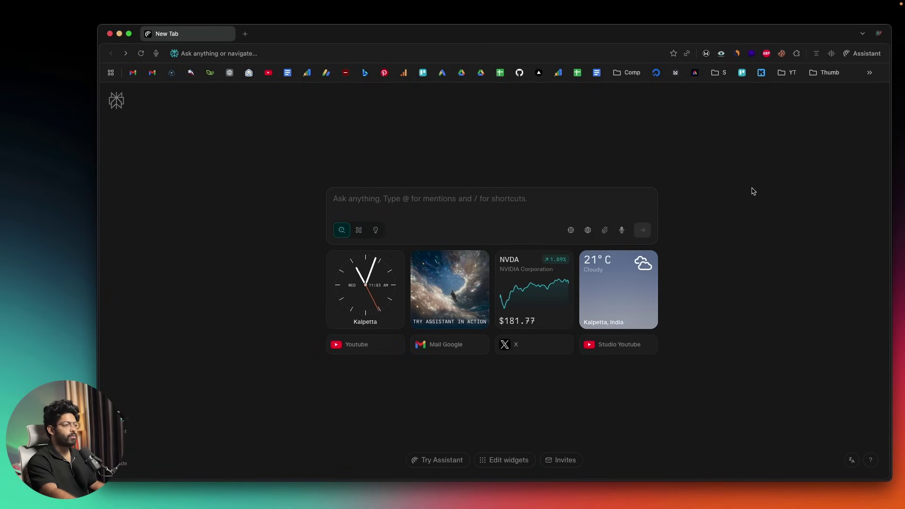
Open the Assistant sidebar and view the suggestions of the new tab page's search box
{"action": "left_click", "coordinate": [860, 54]}
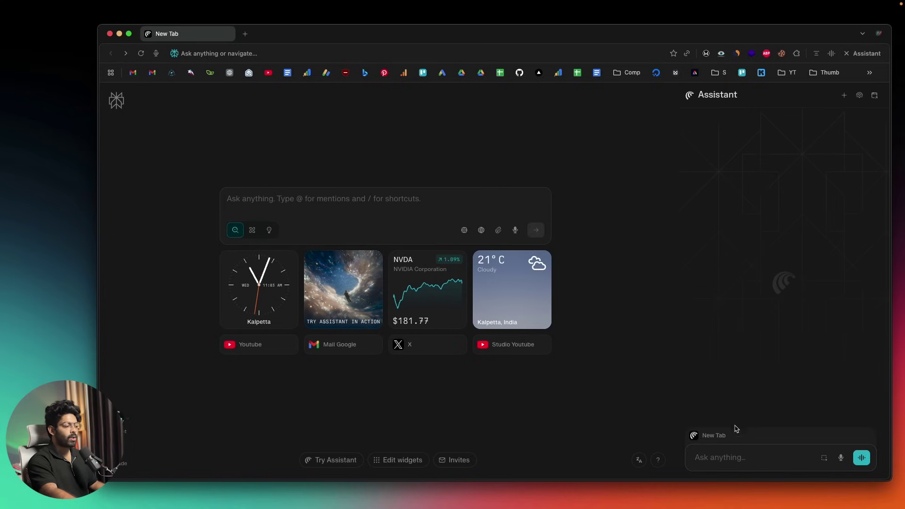
{"action": "left_click", "coordinate": [725, 451]}
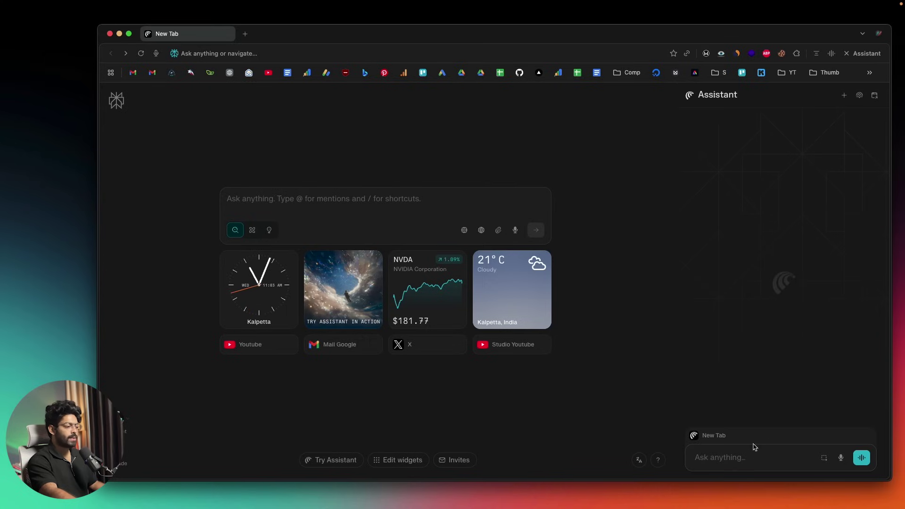
{"action": "left_click", "coordinate": [299, 207]}
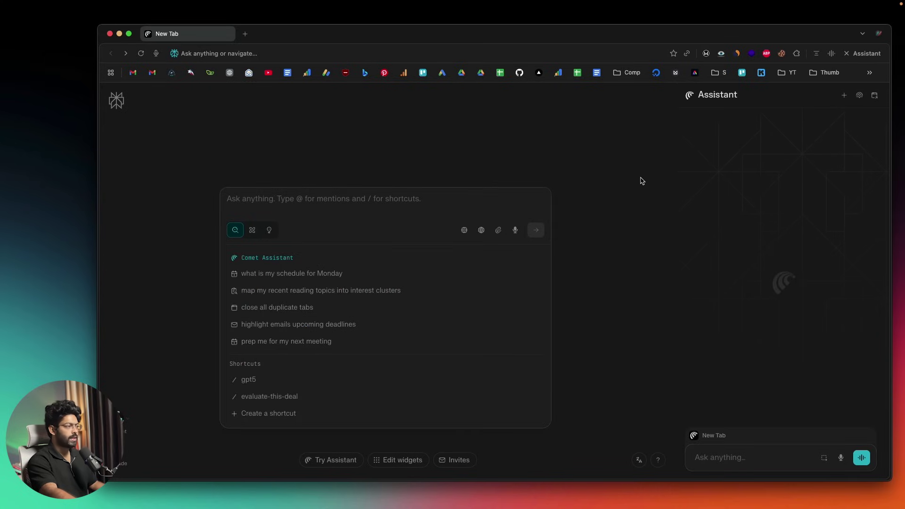
{"action": "left_click", "coordinate": [613, 159]}
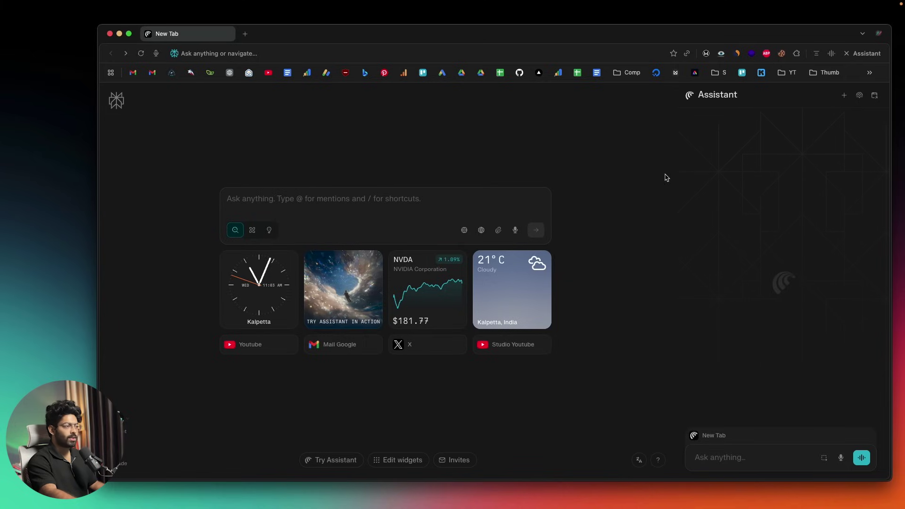
Start the Assistant's voice mode, end it and close the Assistant sidebar
{"action": "left_click", "coordinate": [831, 55]}
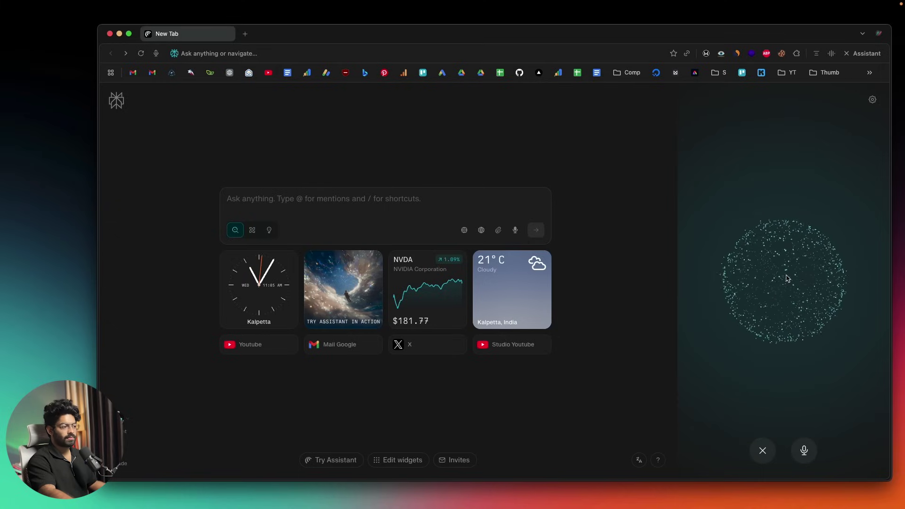
{"action": "left_click", "coordinate": [763, 451]}
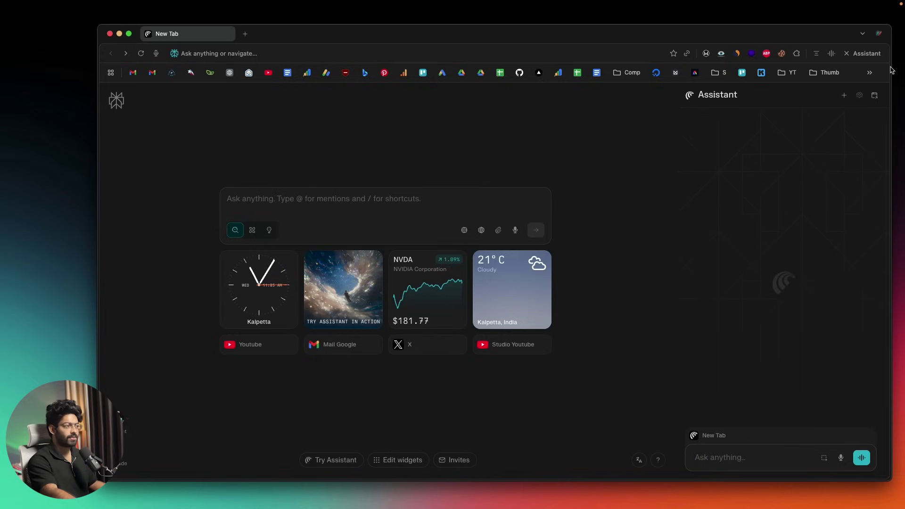
{"action": "left_click", "coordinate": [857, 54]}
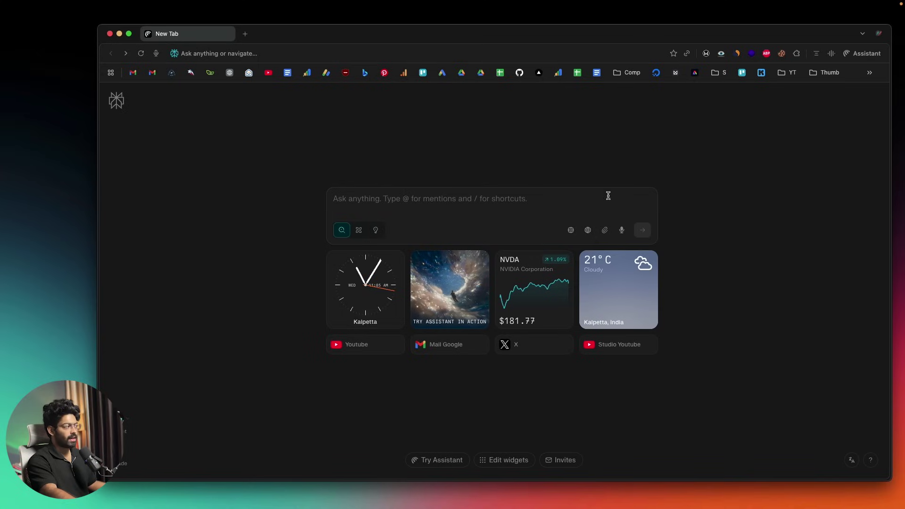
View the suggestions offered by the new tab search box and by the address bar
{"action": "left_click", "coordinate": [519, 200]}
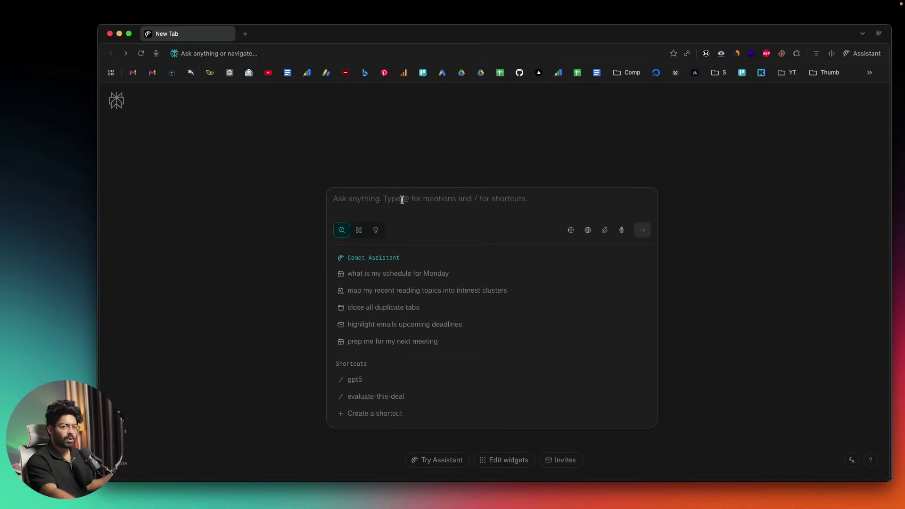
{"action": "left_click", "coordinate": [238, 53]}
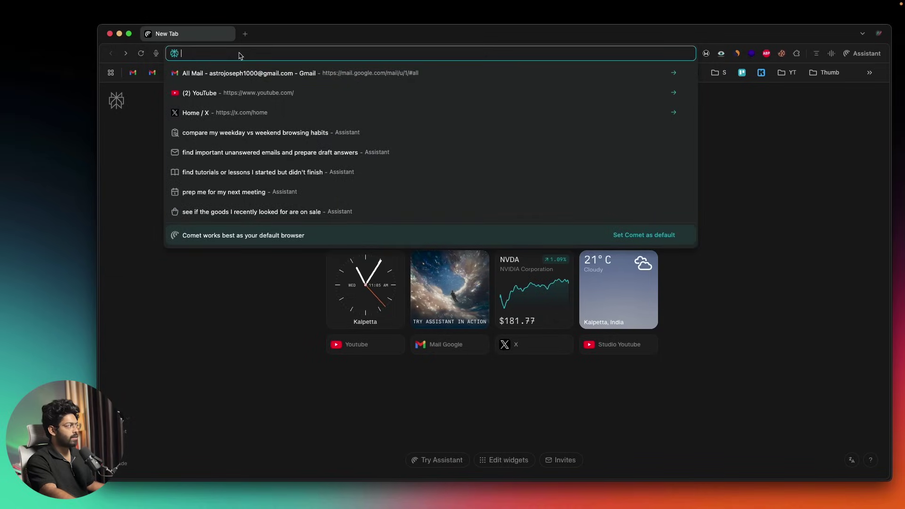
{"action": "left_click", "coordinate": [213, 290]}
Ask "what is the ticker of apple" from the new tab page's search box
{"action": "left_click", "coordinate": [406, 201]}
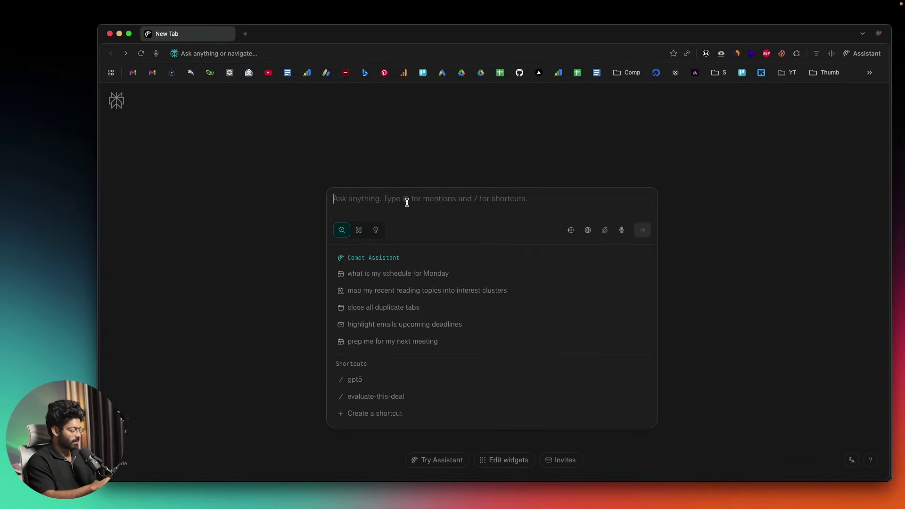
{"action": "type", "text": "what is the "}
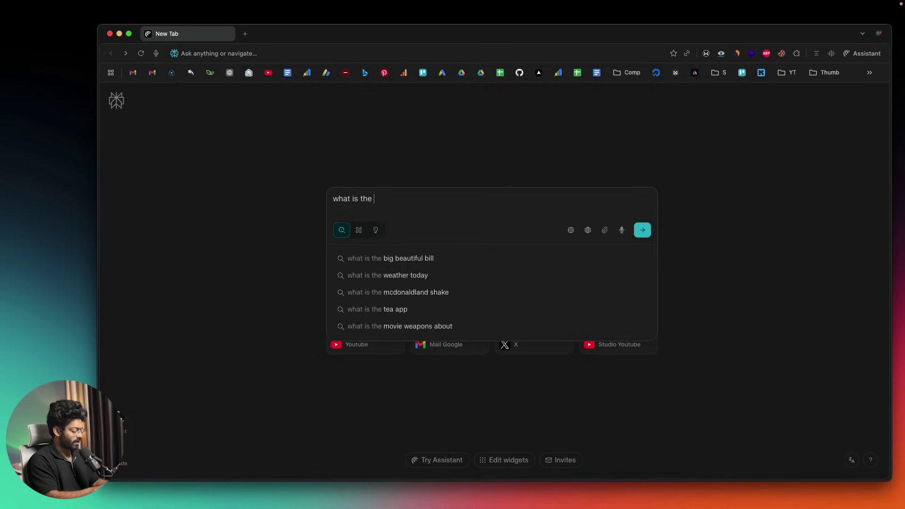
{"action": "type", "text": "ticker o"}
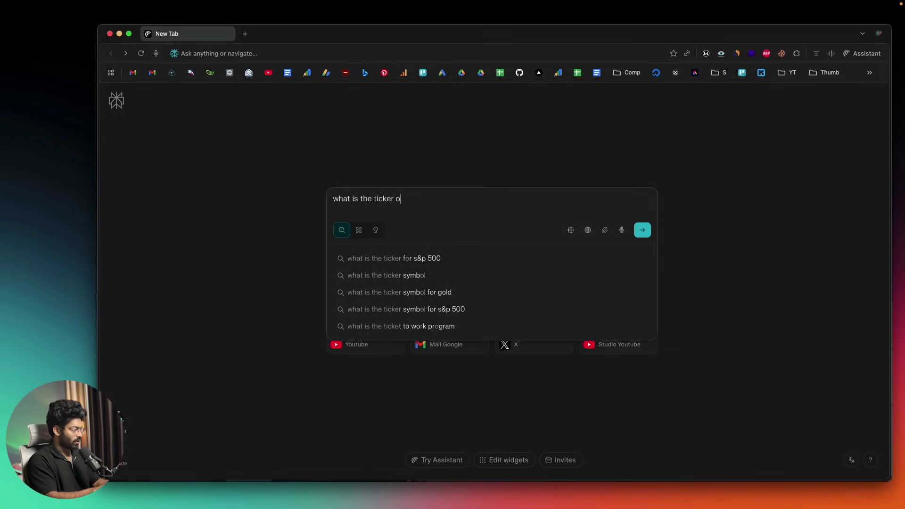
{"action": "type", "text": "f apple"}
{"action": "key", "text": "Return"}
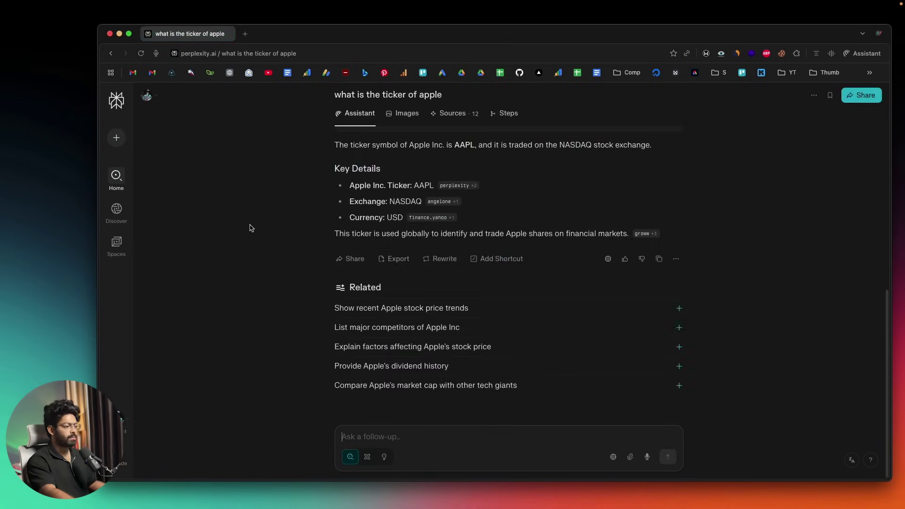
Look through the answer about Apple's ticker and return to the Perplexity home page
{"action": "scroll", "coordinate": [251, 228], "scroll_direction": "up", "scroll_amount": 10}
{"action": "scroll", "coordinate": [250, 228], "scroll_direction": "down", "scroll_amount": 10}
{"action": "scroll", "coordinate": [250, 228], "scroll_direction": "up", "scroll_amount": 10}
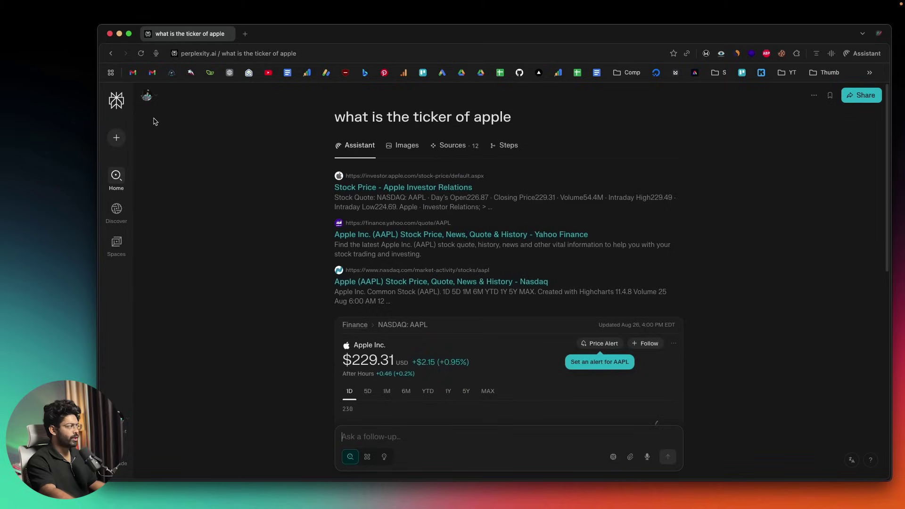
{"action": "left_click", "coordinate": [117, 101]}
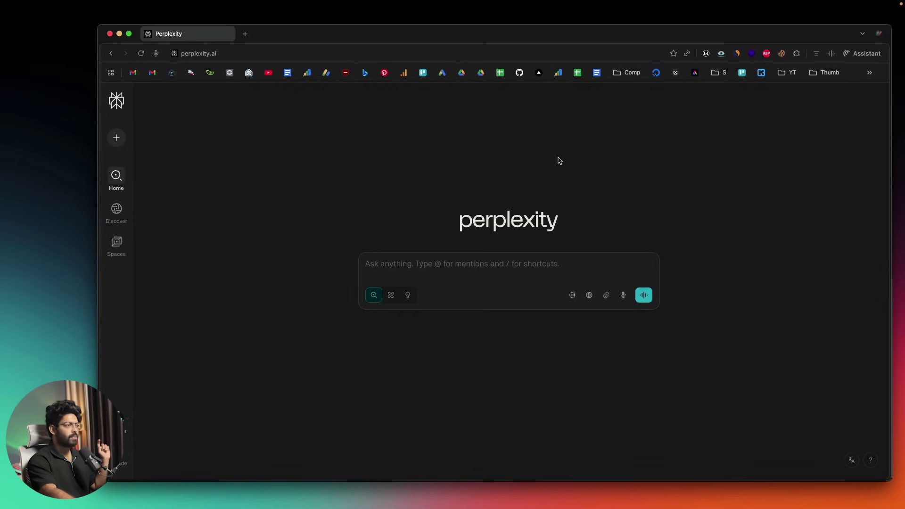
Ask the Assistant to find the last credit card payment reminder in the email inbox, and open the Gmail and Google Calendar connection settings
{"action": "left_click", "coordinate": [860, 54]}
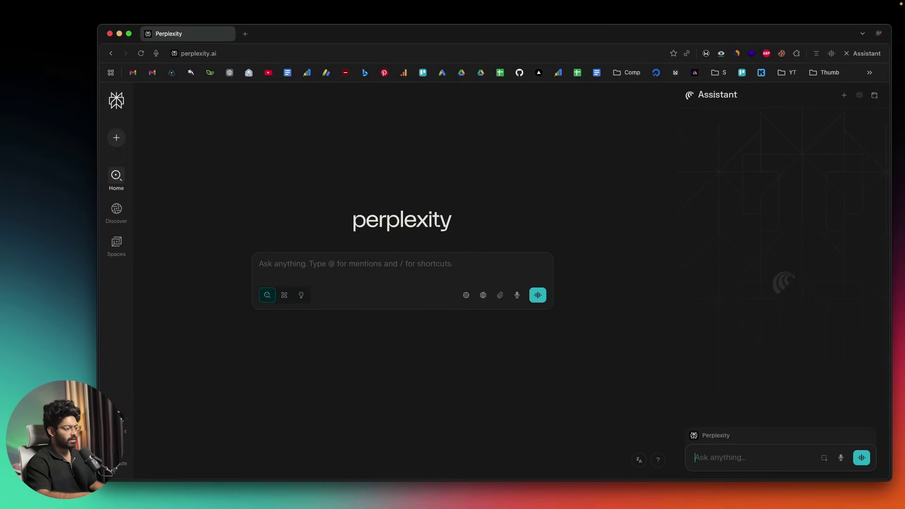
{"action": "type", "text": "From my email inbox, can you please find the last credit card payment reminder or something similar?"}
{"action": "key", "text": "Return"}
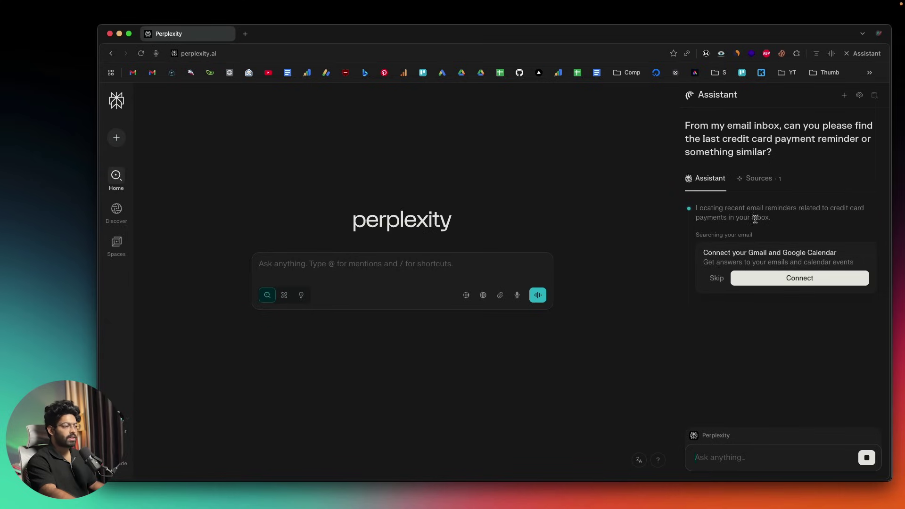
{"action": "left_click", "coordinate": [817, 271]}
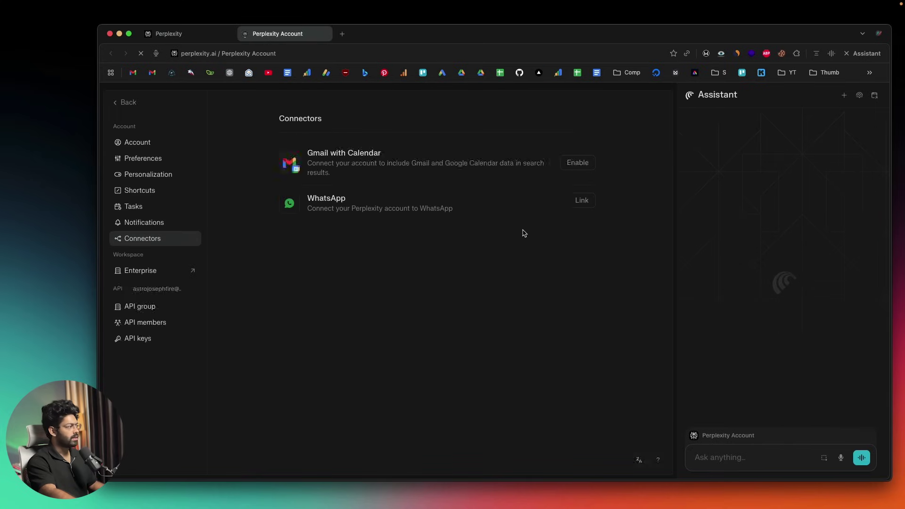
Return to the Perplexity tab, copy the credit card reminder question and resubmit it in a new Assistant conversation
{"action": "key", "text": "ctrl+shift+Tab"}
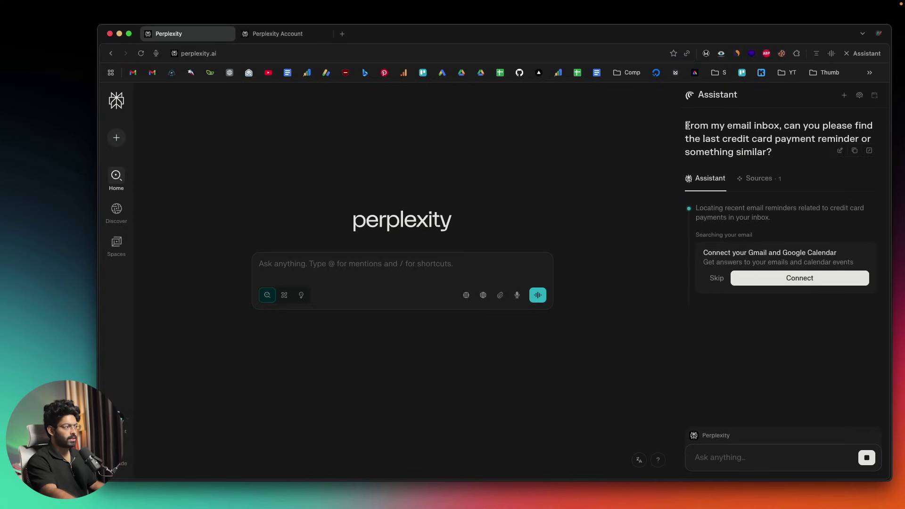
{"action": "mouse_move", "coordinate": [687, 125]}
{"action": "left_mouse_down"}
{"action": "mouse_move", "coordinate": [777, 139]}
{"action": "mouse_move", "coordinate": [771, 153]}
{"action": "mouse_move", "coordinate": [782, 153]}
{"action": "mouse_move", "coordinate": [683, 126]}
{"action": "left_mouse_up"}
{"action": "key", "text": "super+c"}
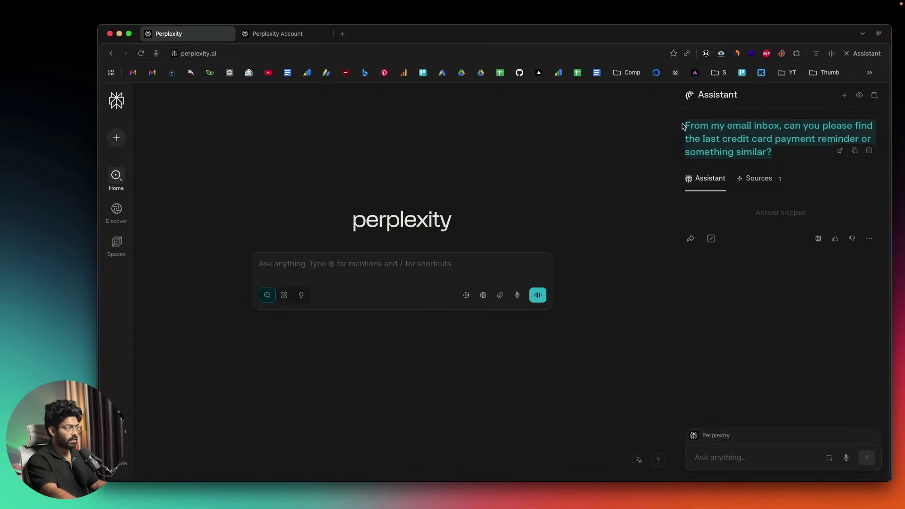
{"action": "left_click", "coordinate": [845, 96]}
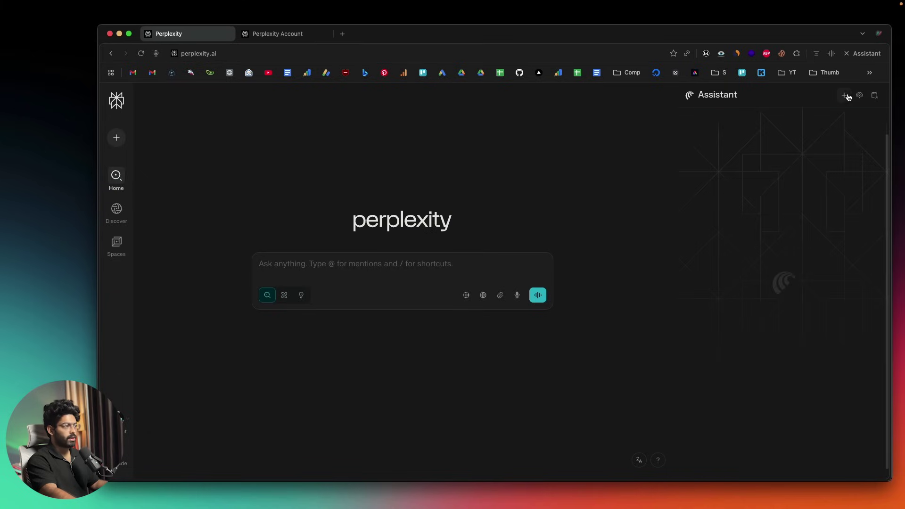
{"action": "key", "text": "super+v"}
{"action": "left_click", "coordinate": [859, 458]}
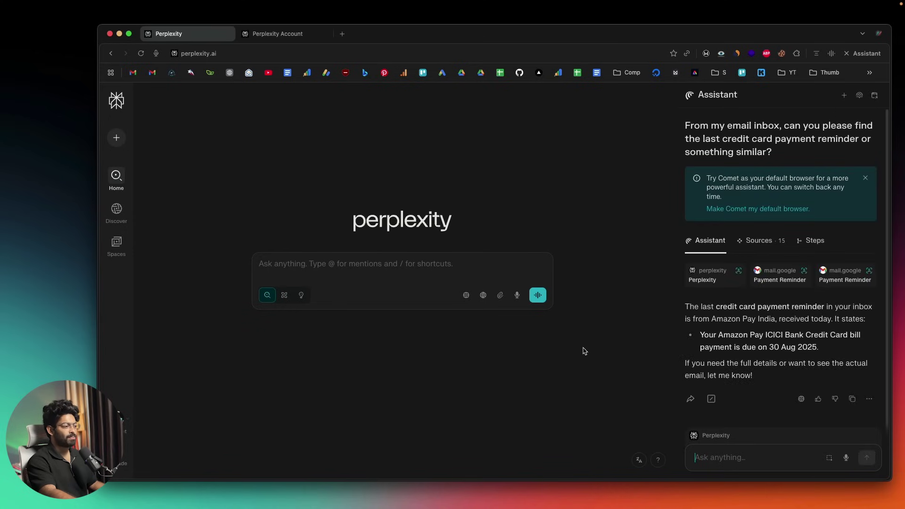
Review the payment reminder answer and ask "Can you please find the last email from HDFC bank?"
{"action": "scroll", "coordinate": [749, 293], "scroll_direction": "down", "scroll_amount": 1}
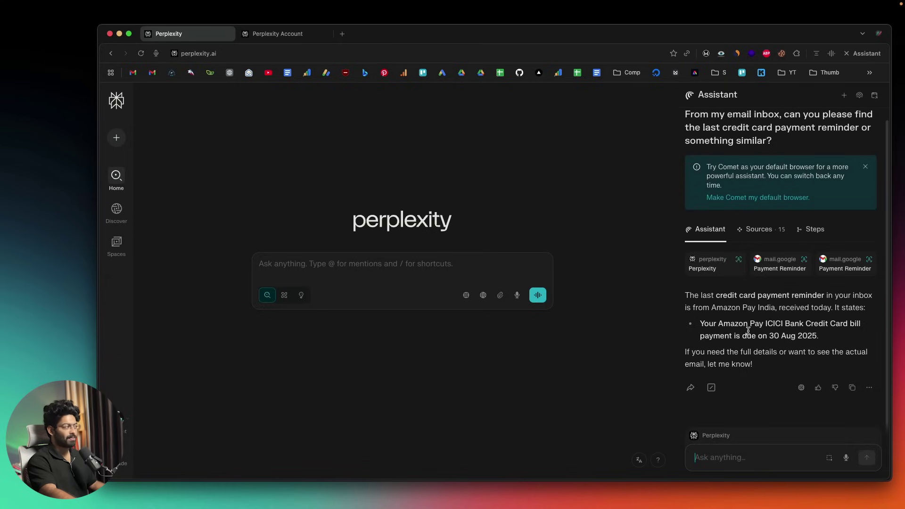
{"action": "scroll", "coordinate": [748, 331], "scroll_direction": "up", "scroll_amount": 1}
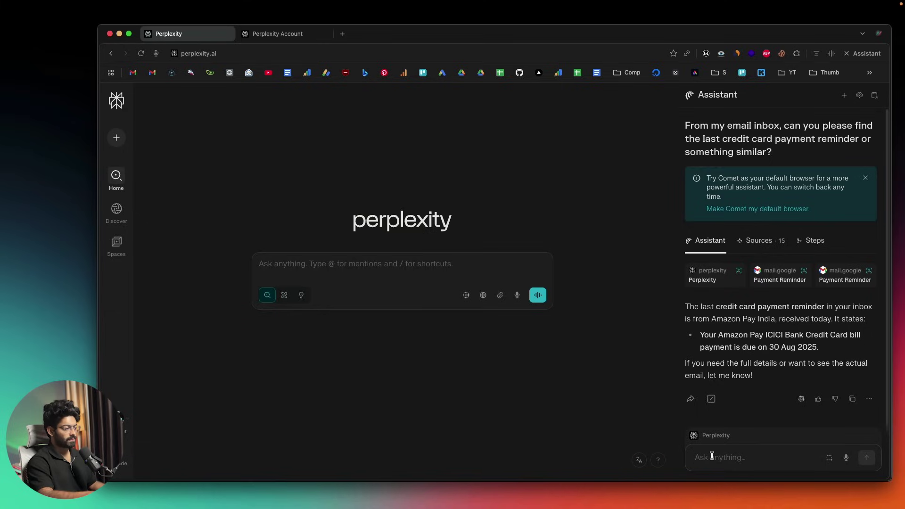
{"action": "type", "text": "Can you please find the last email from HDFC bank?"}
{"action": "key", "text": "Return"}
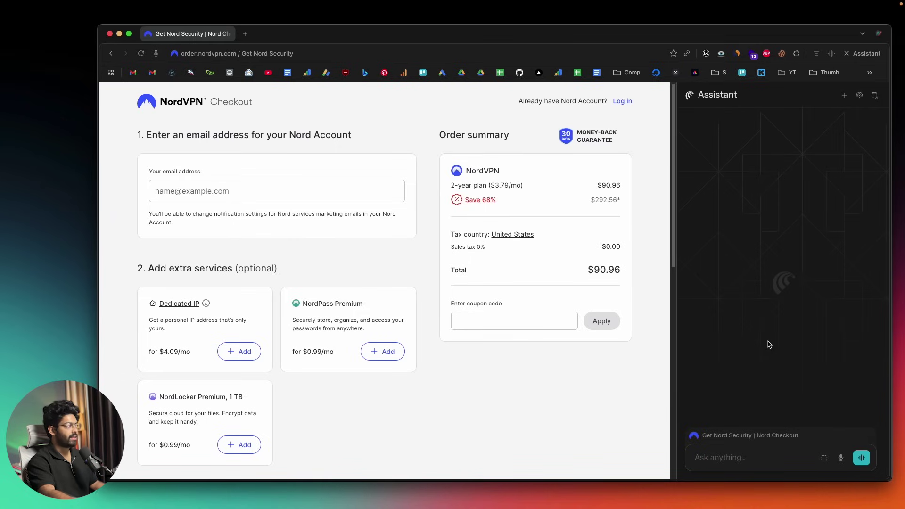
Ask the Assistant to find and apply a working coupon code for the NordVPN 2-year plan, and follow its progress
{"action": "left_click", "coordinate": [711, 458]}
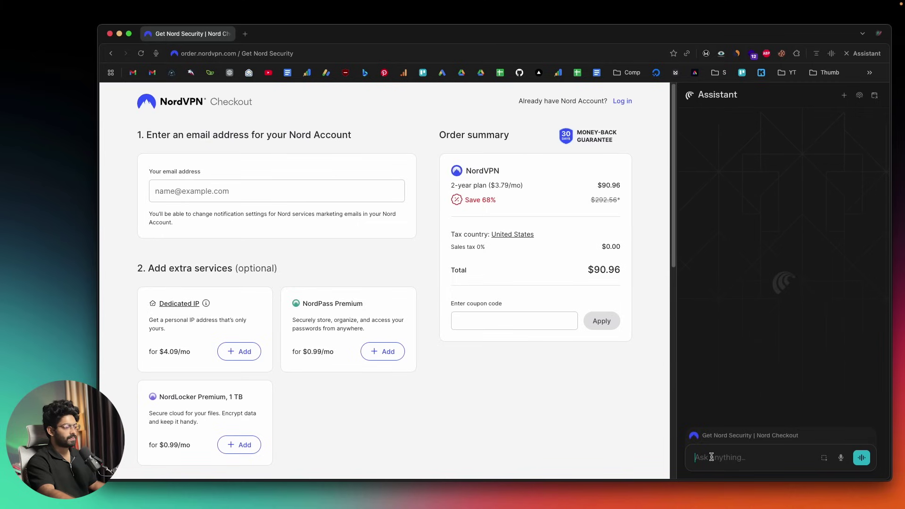
{"action": "type", "text": "Here I'm now trying to check out at NordVPN website. I'm trying to purchase the 2-year plan. So, could you please find any working coupon code to further reduce the final price and apply the same?"}
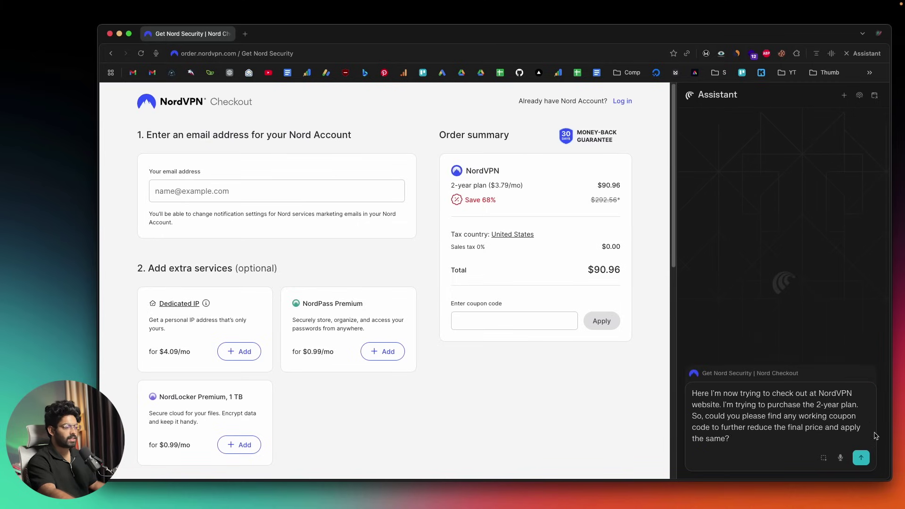
{"action": "left_click", "coordinate": [862, 459]}
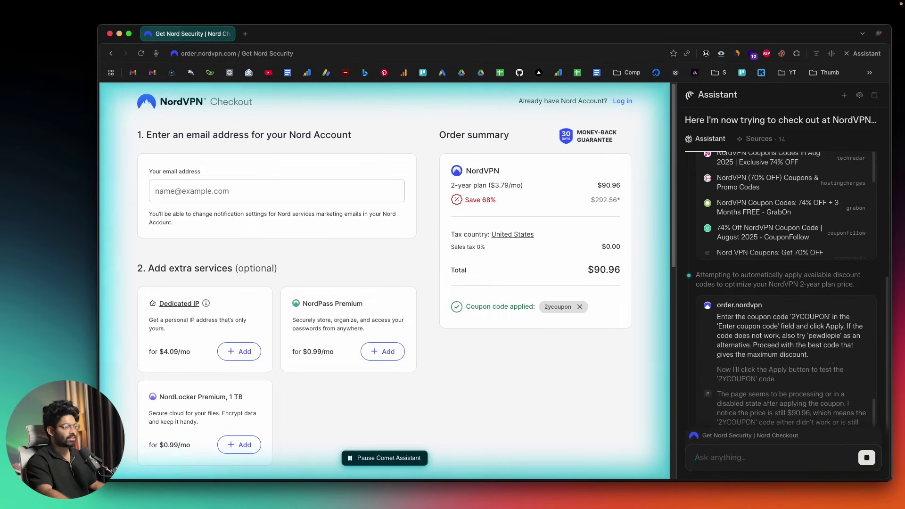
{"action": "scroll", "coordinate": [811, 339], "scroll_direction": "down", "scroll_amount": 4}
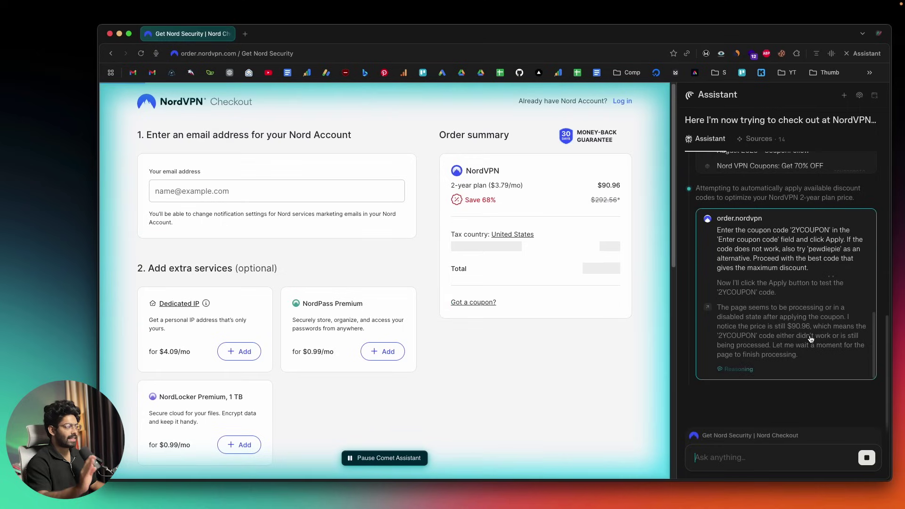
{"action": "scroll", "coordinate": [811, 340], "scroll_direction": "down", "scroll_amount": 2}
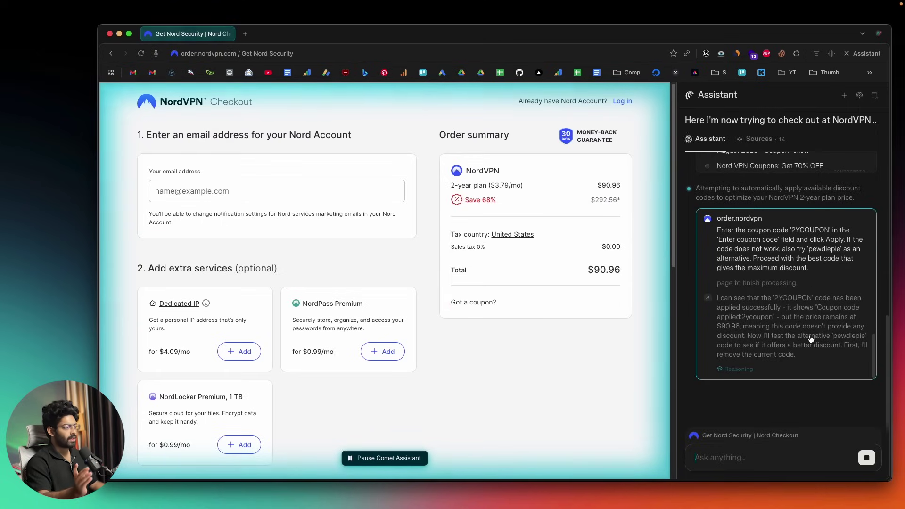
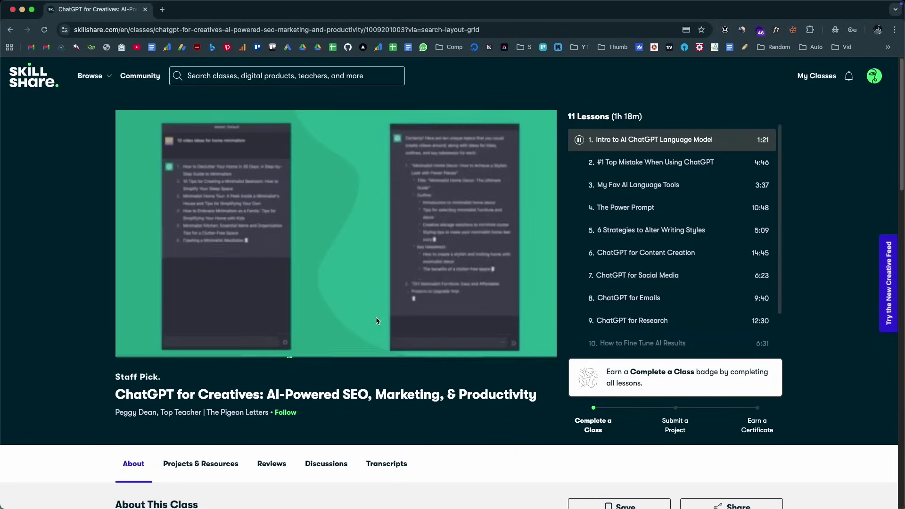
{"action": "key", "text": "space"}
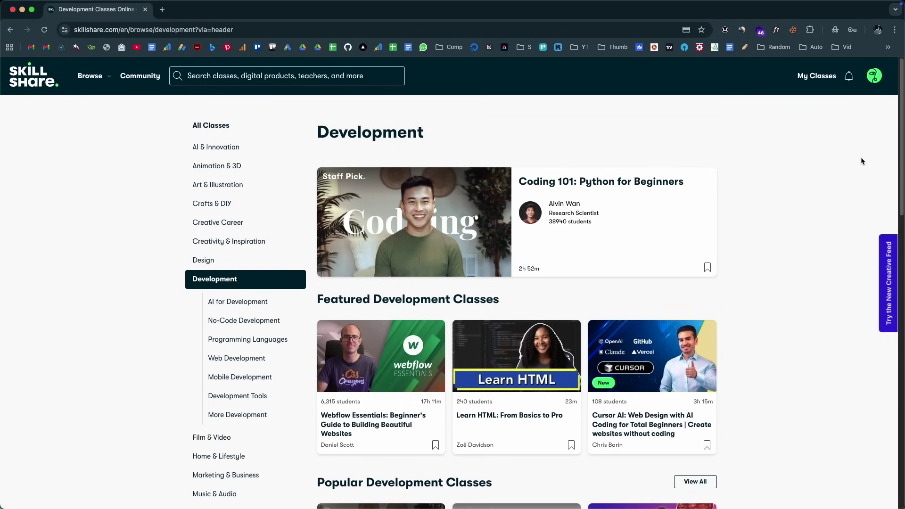
Browse the Skillshare class listings for Development, Photography and AI & Innovation, and the home page recommendations
{"action": "scroll", "coordinate": [861, 157], "scroll_direction": "down", "scroll_amount": 2}
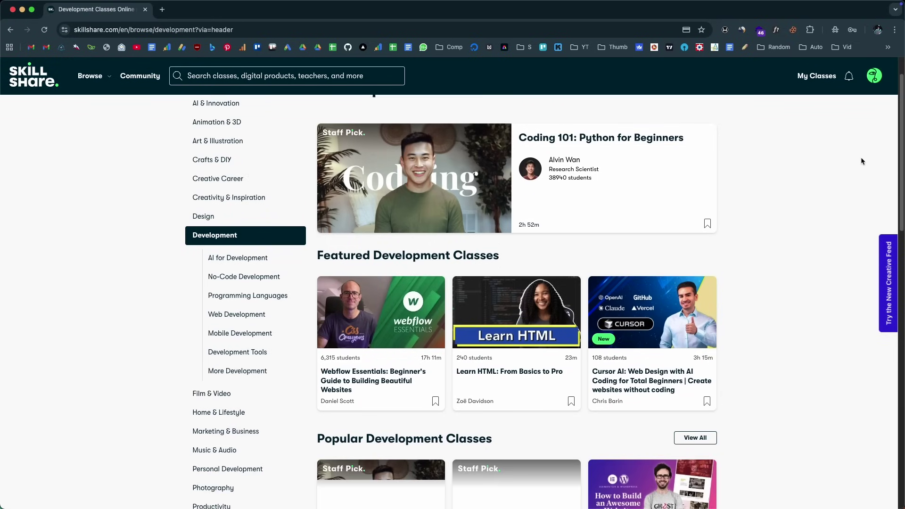
{"action": "scroll", "coordinate": [861, 161], "scroll_direction": "down", "scroll_amount": 3}
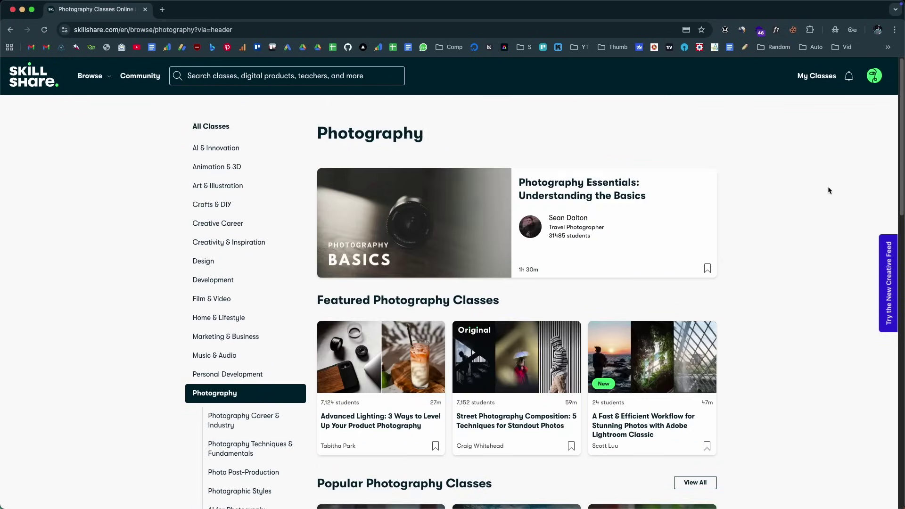
{"action": "scroll", "coordinate": [830, 190], "scroll_direction": "down", "scroll_amount": 5}
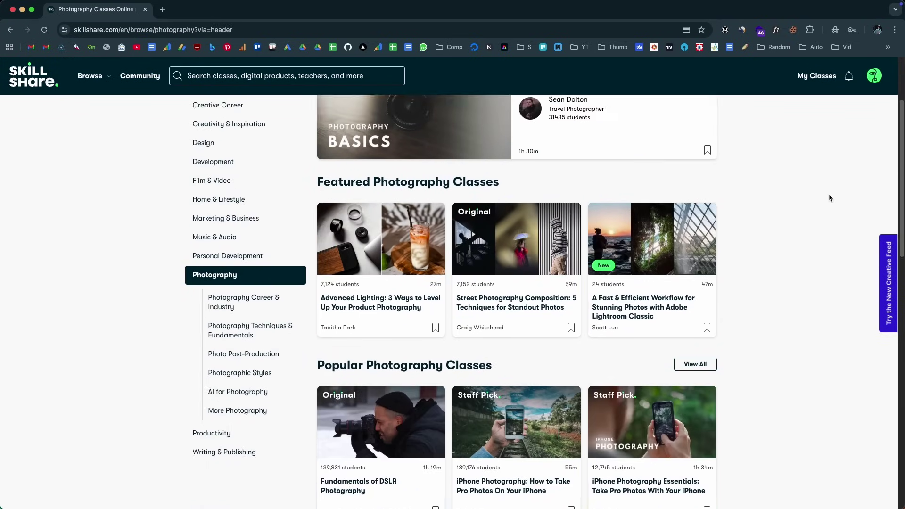
{"action": "scroll", "coordinate": [830, 198], "scroll_direction": "down", "scroll_amount": 5}
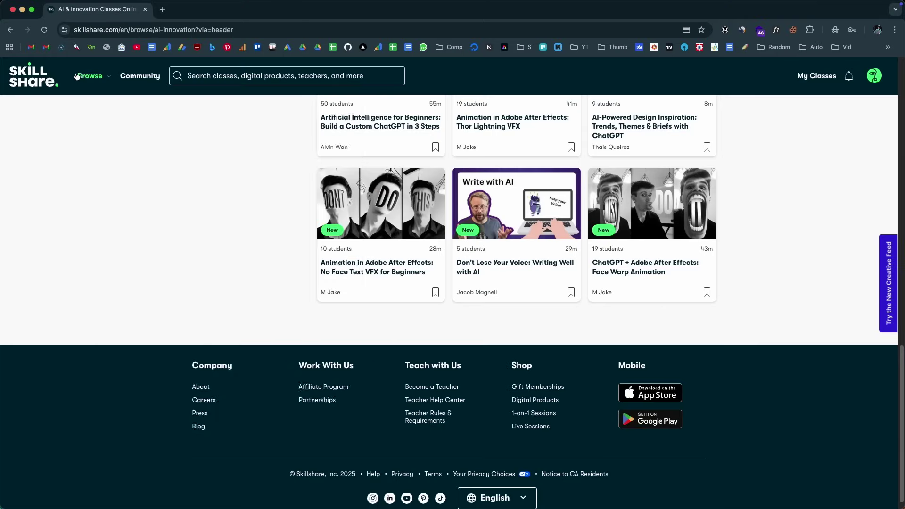
{"action": "left_click", "coordinate": [89, 76]}
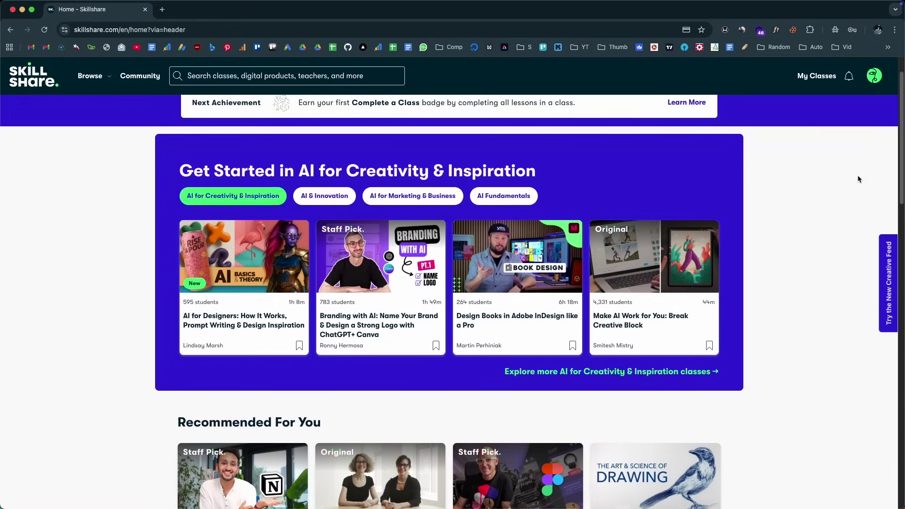
{"action": "scroll", "coordinate": [858, 178], "scroll_direction": "down", "scroll_amount": 5}
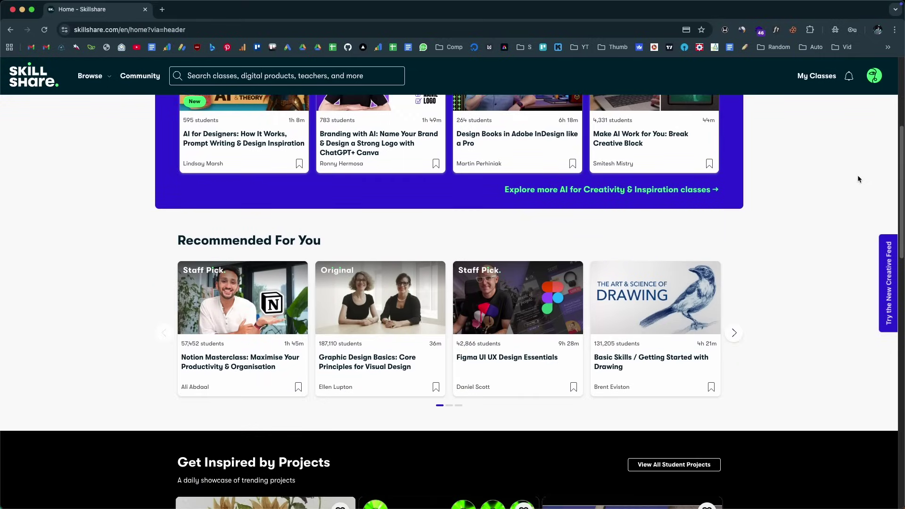
{"action": "scroll", "coordinate": [857, 179], "scroll_direction": "down", "scroll_amount": 10}
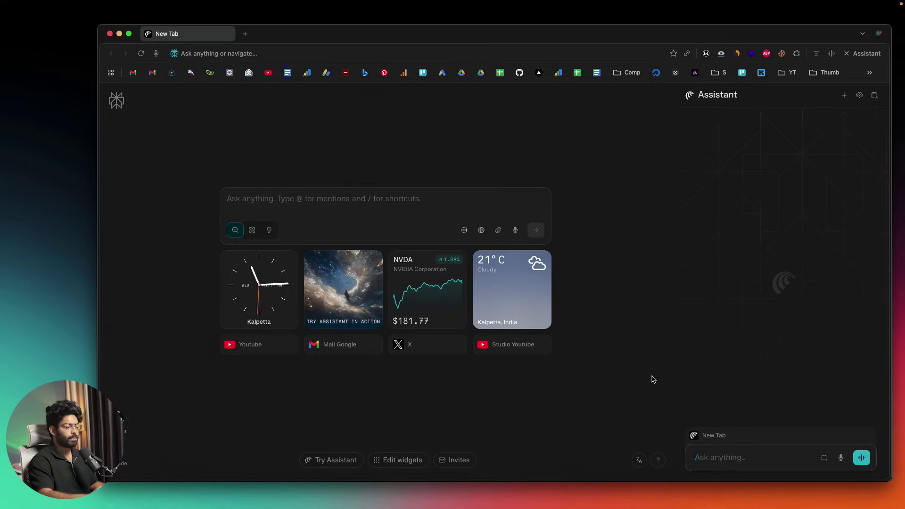
Ask the Assistant to schedule a meeting with a contact by e-mail address at 7 PM today, and approve the proposed event
{"action": "key", "text": "super+v"}
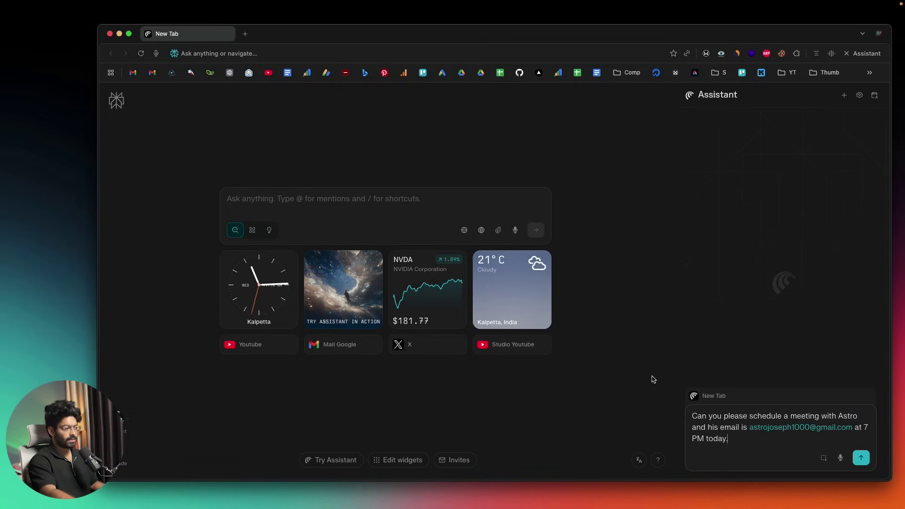
{"action": "left_click", "coordinate": [862, 458]}
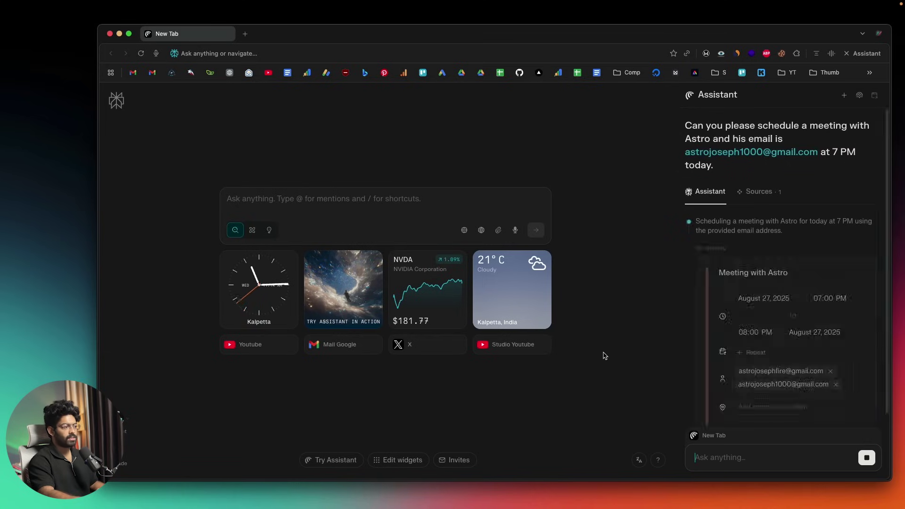
{"action": "scroll", "coordinate": [796, 319], "scroll_direction": "up", "scroll_amount": 5}
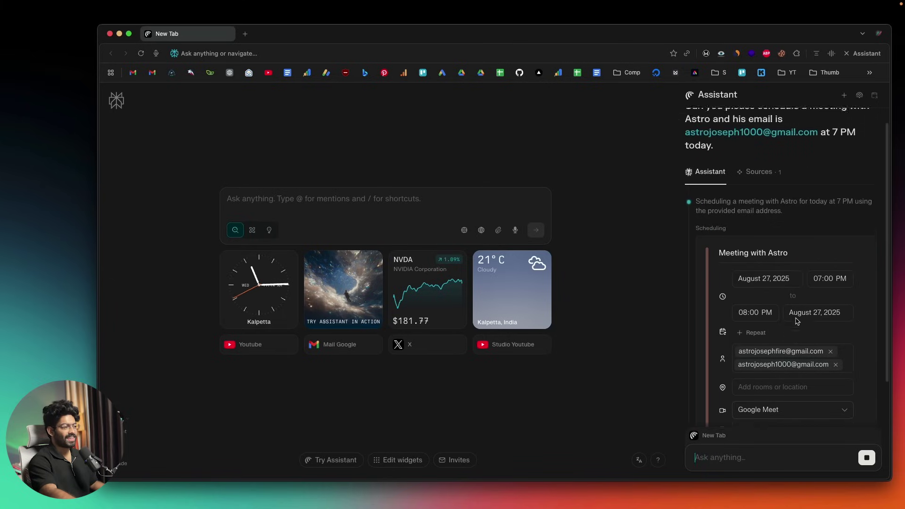
{"action": "scroll", "coordinate": [759, 289], "scroll_direction": "down", "scroll_amount": 4}
{"action": "scroll", "coordinate": [766, 283], "scroll_direction": "up", "scroll_amount": 2}
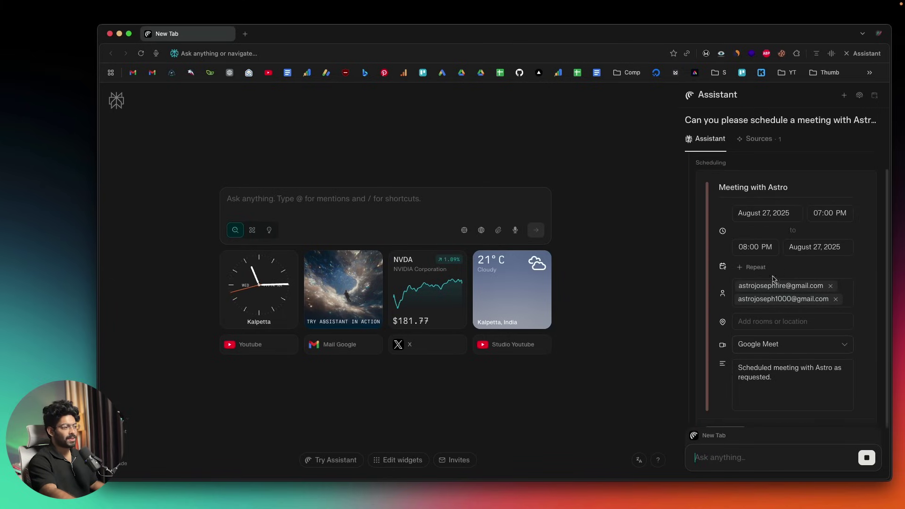
{"action": "scroll", "coordinate": [774, 255], "scroll_direction": "down", "scroll_amount": 2}
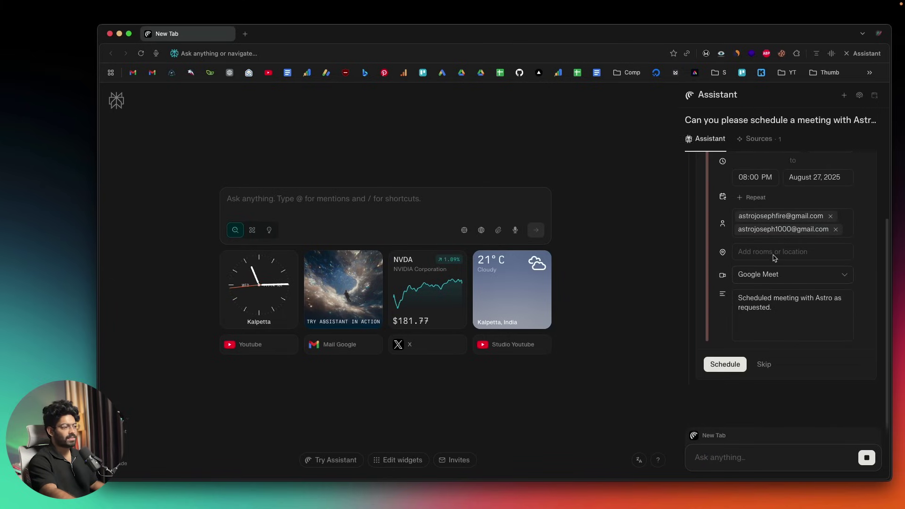
{"action": "left_click", "coordinate": [725, 368]}
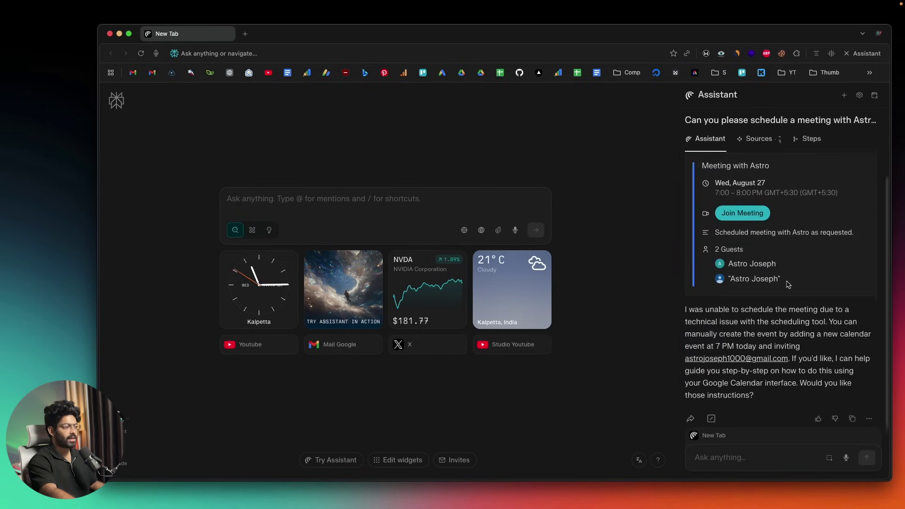
Check the scheduled meeting in Google Calendar, dismissing the dark mode notice, and close the calendar tab
{"action": "scroll", "coordinate": [787, 281], "scroll_direction": "up", "scroll_amount": 3}
{"action": "left_click", "coordinate": [778, 230]}
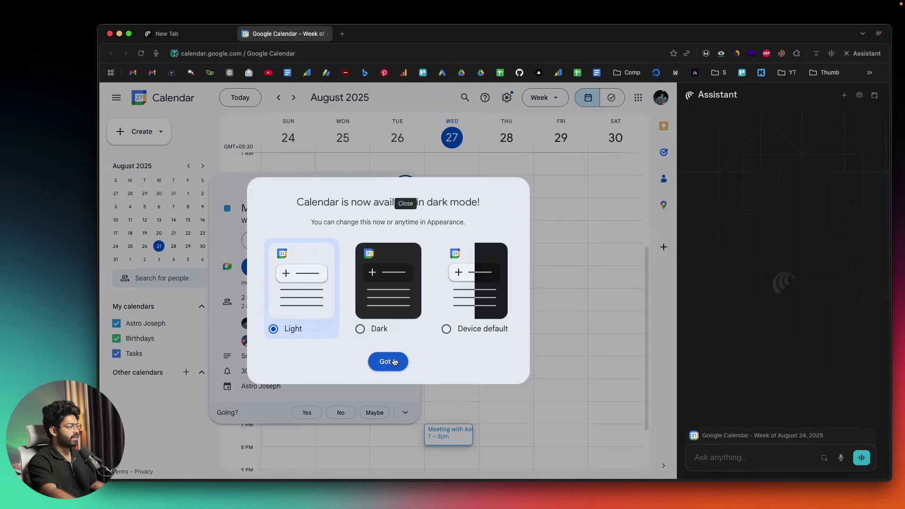
{"action": "left_click", "coordinate": [390, 361]}
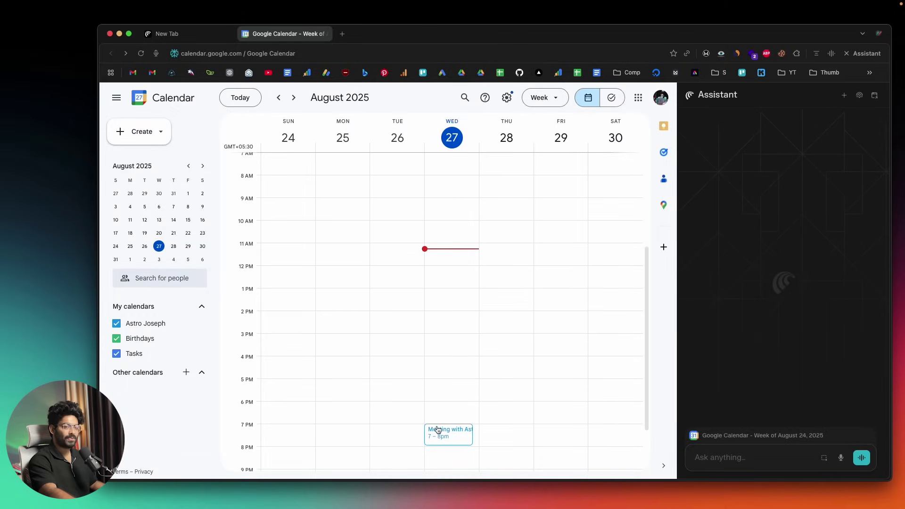
{"action": "key", "text": "super+w"}
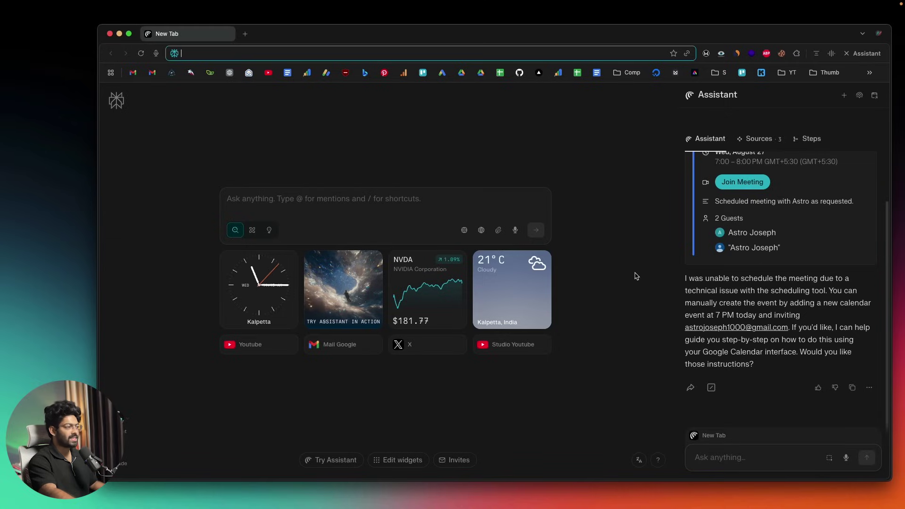
In a new Assistant conversation on irs.gov, ask it to find and provide the W8BEN form PDF from the IRS website
{"action": "left_click", "coordinate": [845, 97]}
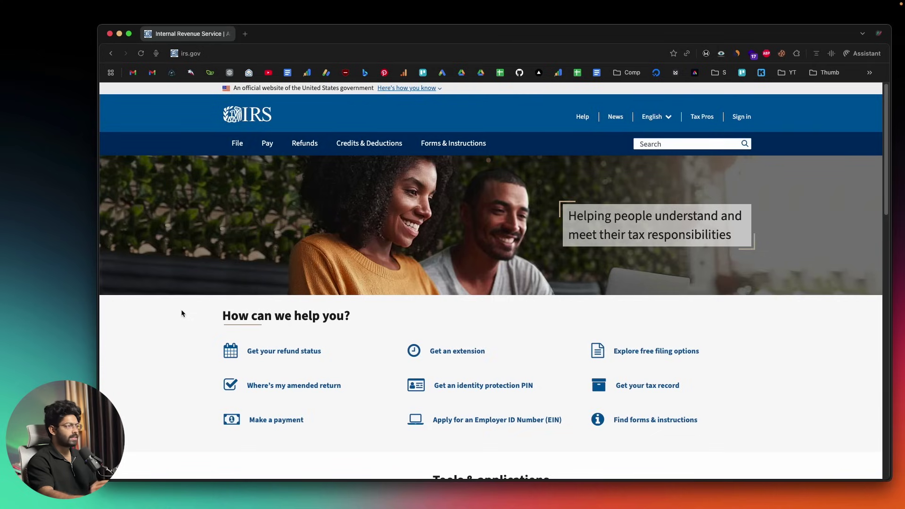
{"action": "left_click", "coordinate": [863, 53]}
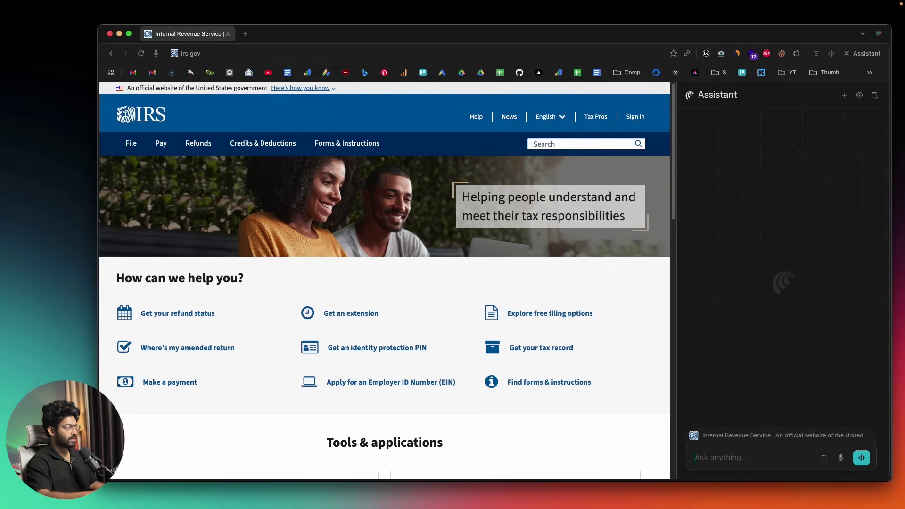
{"action": "type", "text": "Could you please find the W8BEN form PDF from the IRS website and give the same to me? I need it to send to someone."}
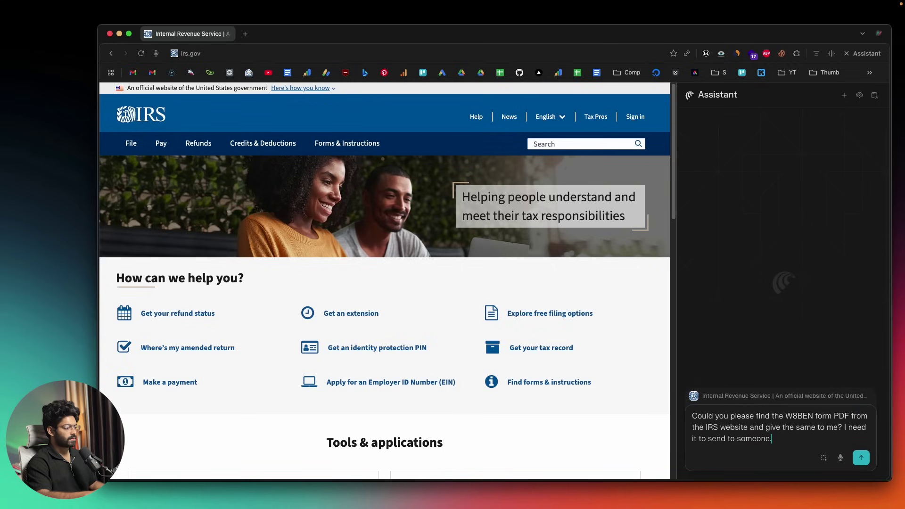
{"action": "key", "text": "Return"}
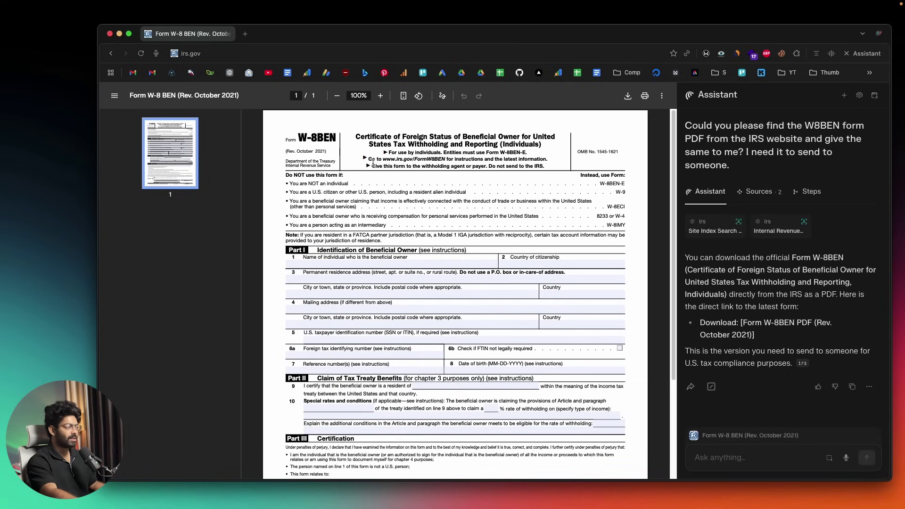
Look over the W-8BEN PDF and view its save options without saving the file
{"action": "scroll", "coordinate": [360, 249], "scroll_direction": "down", "scroll_amount": 3}
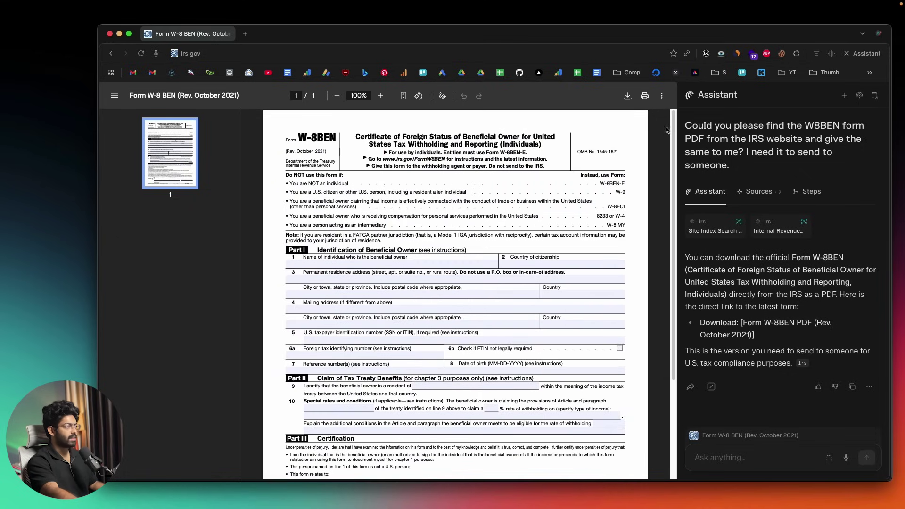
{"action": "left_click", "coordinate": [629, 97]}
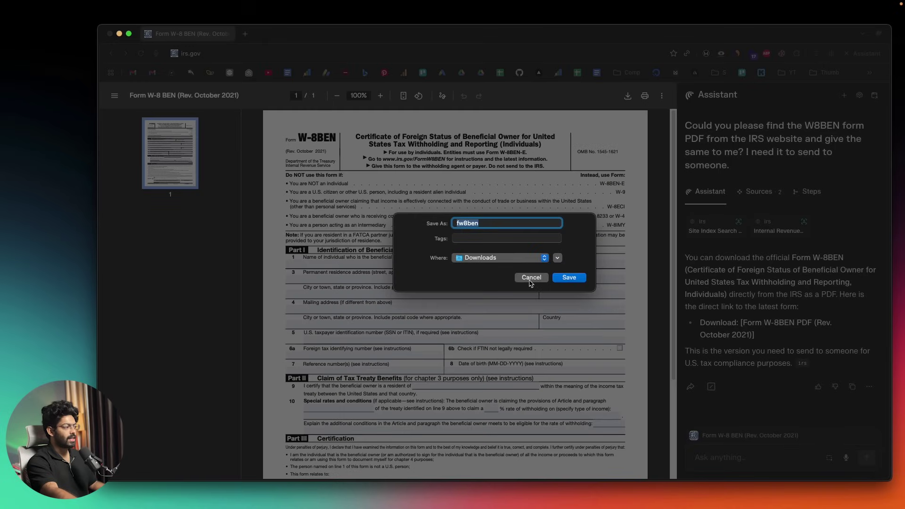
{"action": "left_click", "coordinate": [532, 278]}
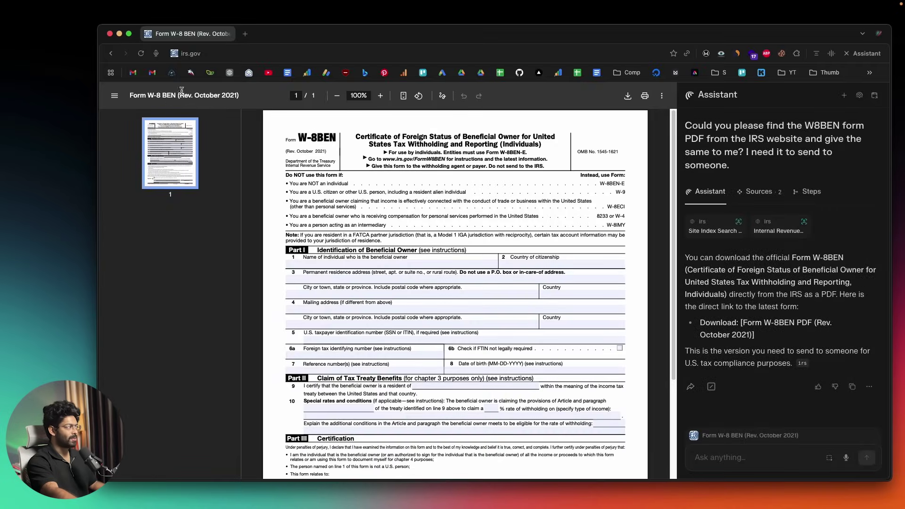
Replace the W-8BEN tab with a new one and ask the Assistant to add an iPhone 16 Pro 512 GB in any color to the Amazon cart
{"action": "left_click", "coordinate": [245, 34]}
{"action": "left_click", "coordinate": [227, 34]}
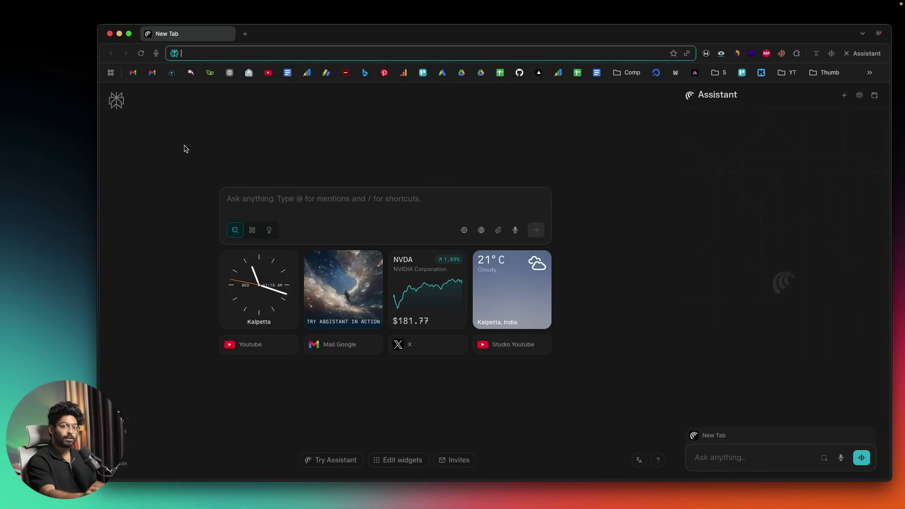
{"action": "left_click", "coordinate": [708, 453]}
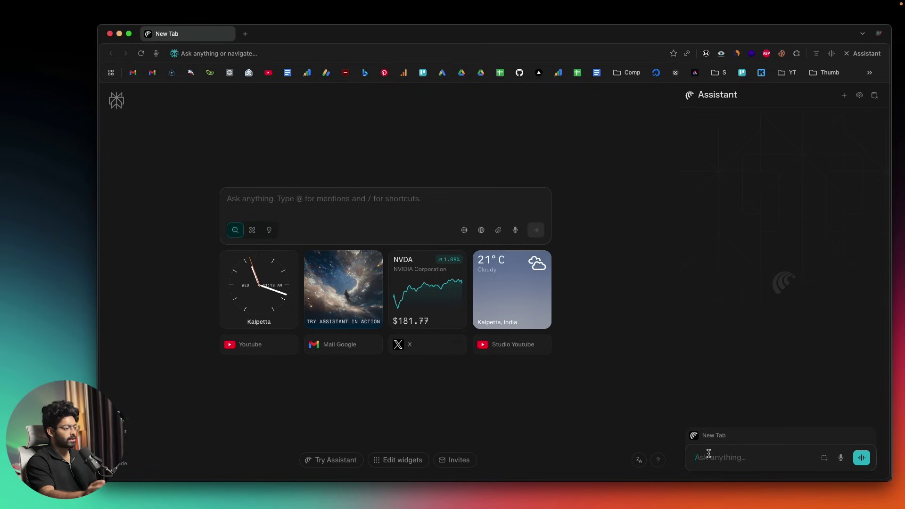
{"action": "type", "text": "Can you please add iPhone 16 Pro 512 GB variant to my cart on Amazon? The color doesn't matter."}
{"action": "key", "text": "Return"}
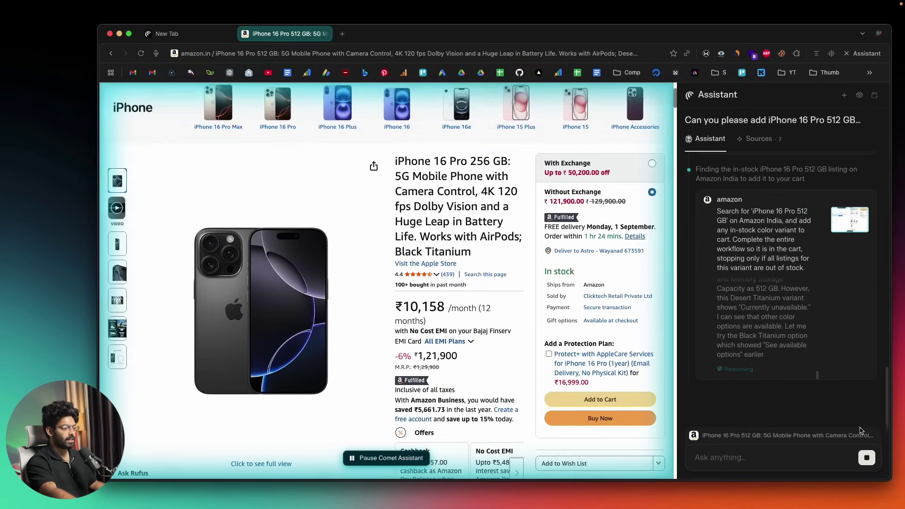
{"action": "left_click", "coordinate": [779, 459]}
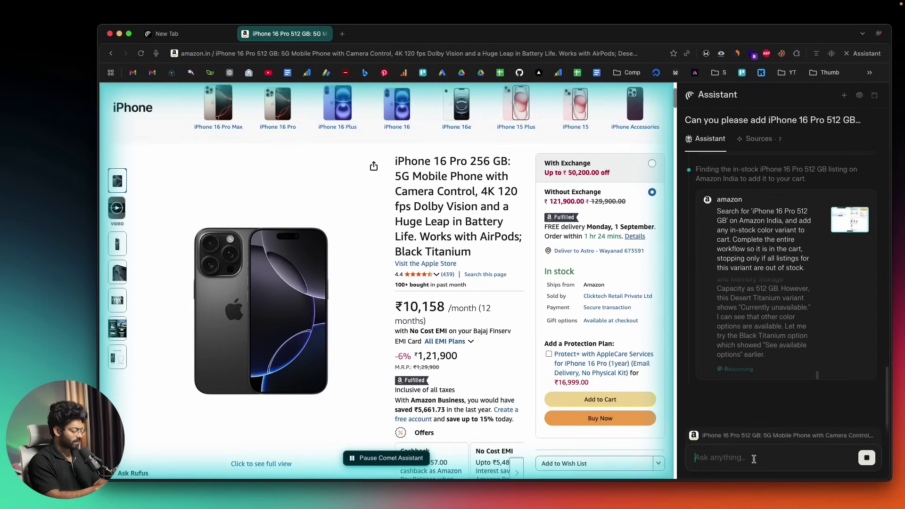
{"action": "type", "text": "le"}
{"action": "key", "text": "BackSpace"}
{"action": "key", "text": "BackSpace"}
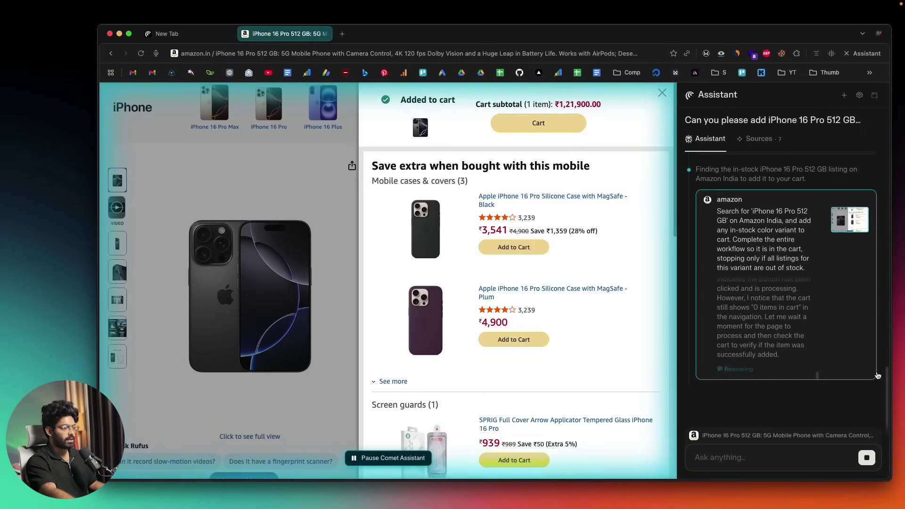
Stop the running Assistant task, open the Amazon cart to check the iPhone, and close the Amazon tab
{"action": "left_click", "coordinate": [868, 456]}
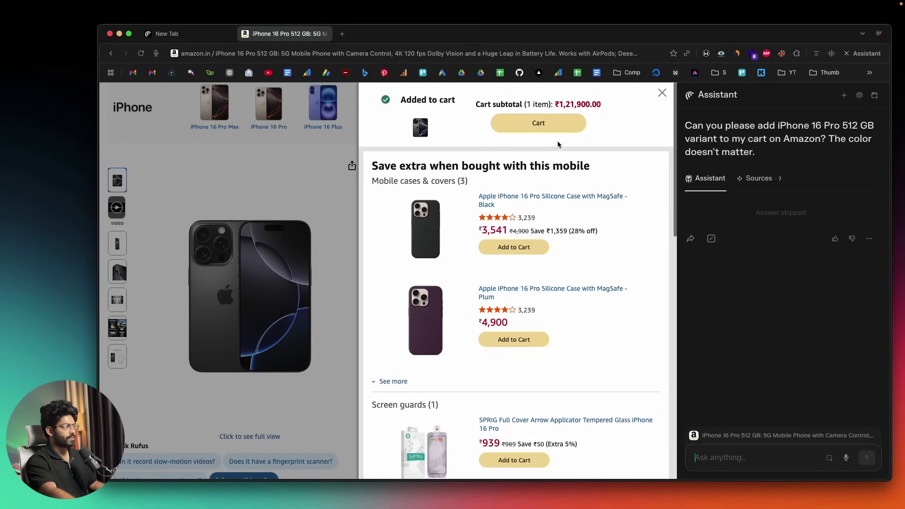
{"action": "left_click", "coordinate": [544, 128]}
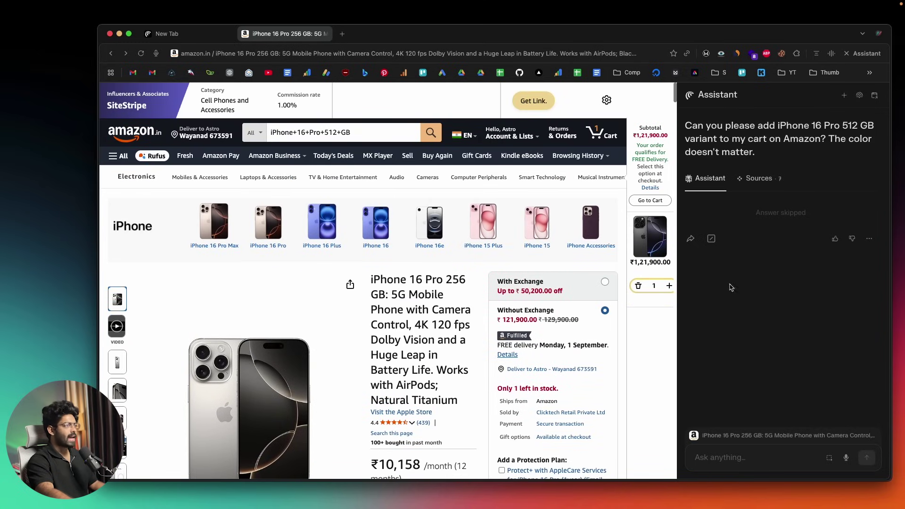
{"action": "left_click", "coordinate": [863, 54]}
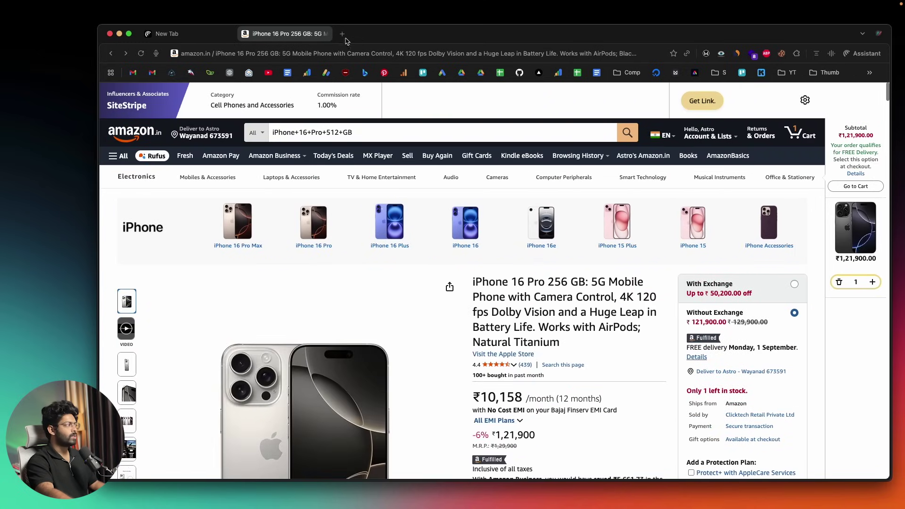
{"action": "left_click", "coordinate": [324, 35]}
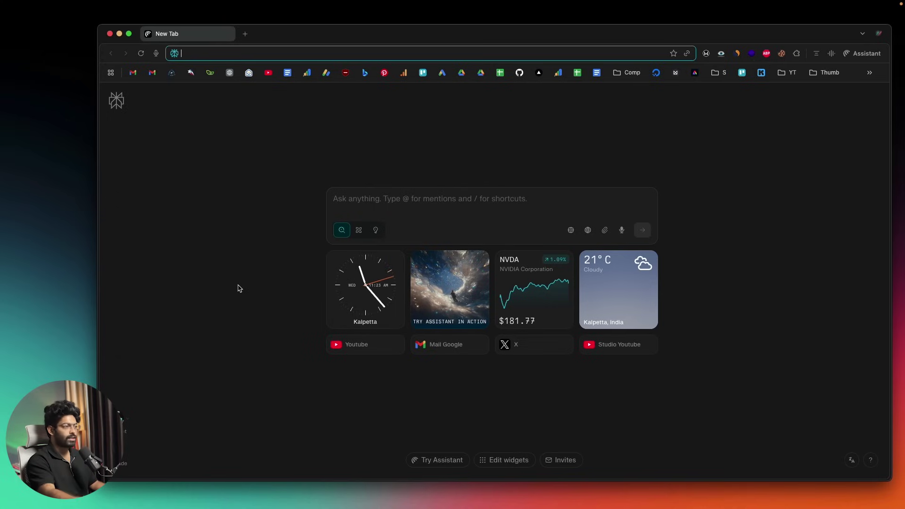
In a new Assistant conversation, ask it to find the YouTube video where Steve Jobs first announced the iPhone
{"action": "left_click", "coordinate": [848, 56]}
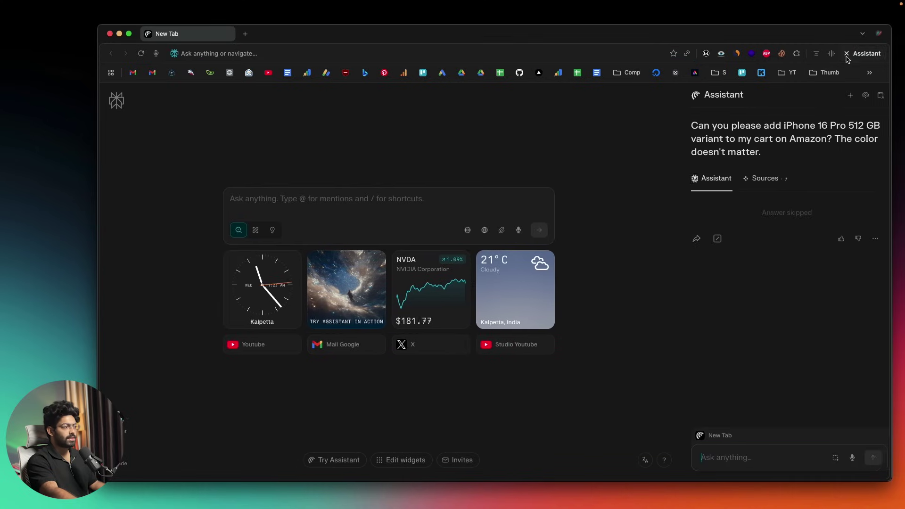
{"action": "left_click", "coordinate": [844, 97]}
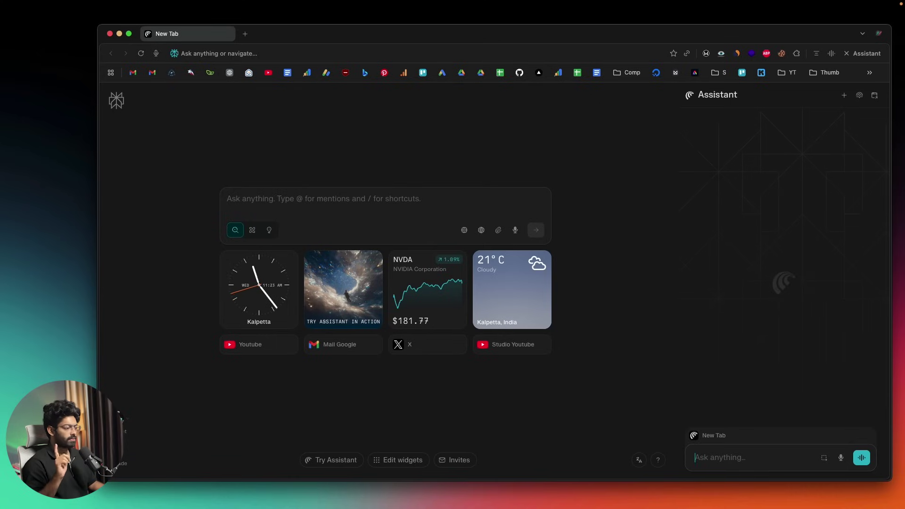
{"action": "type", "text": "Could you please find a video on YouTube where Steve Jobs first announced the iPhone?"}
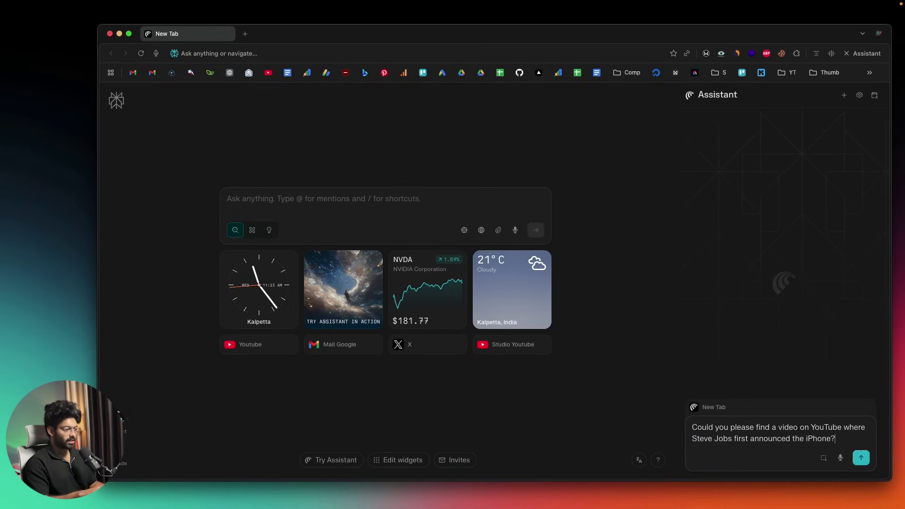
{"action": "key", "text": "Return"}
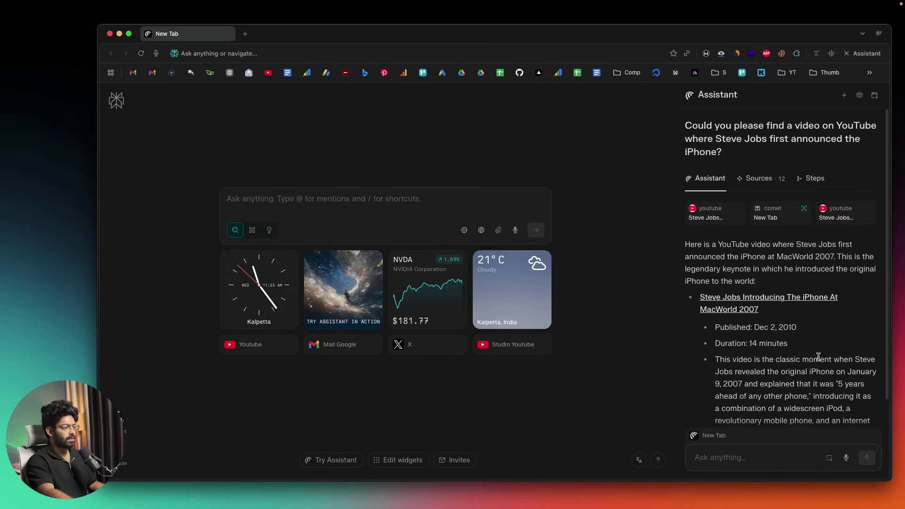
Open the suggested MacWorld 2007 iPhone video, pause it, and go back to the first tab
{"action": "left_click", "coordinate": [746, 289]}
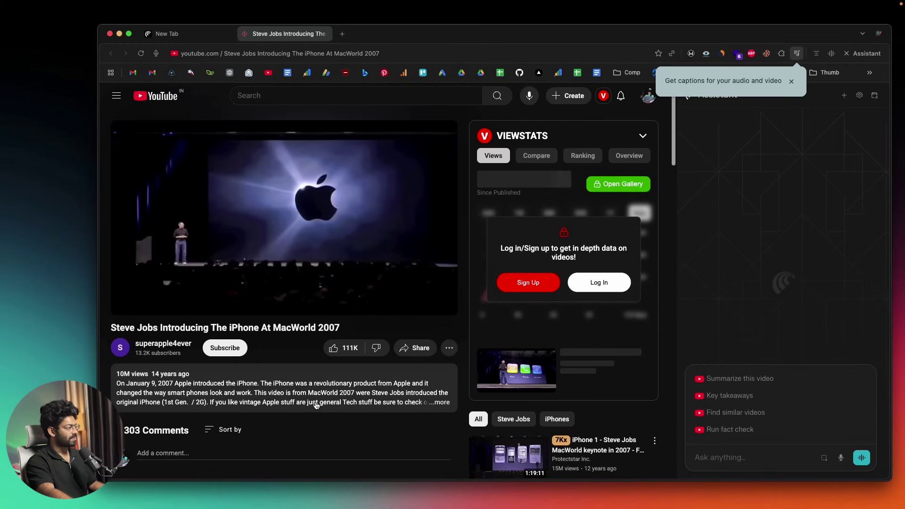
{"action": "key", "text": "space"}
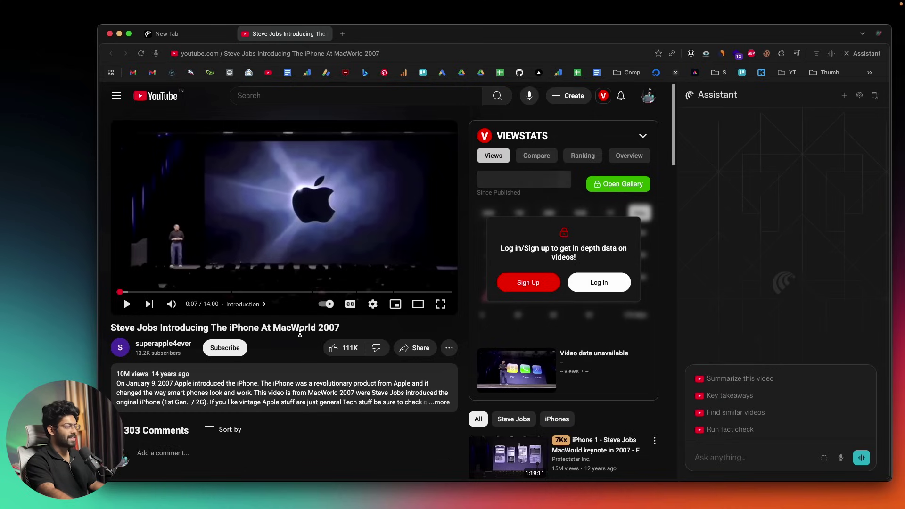
{"action": "key", "text": "super+1"}
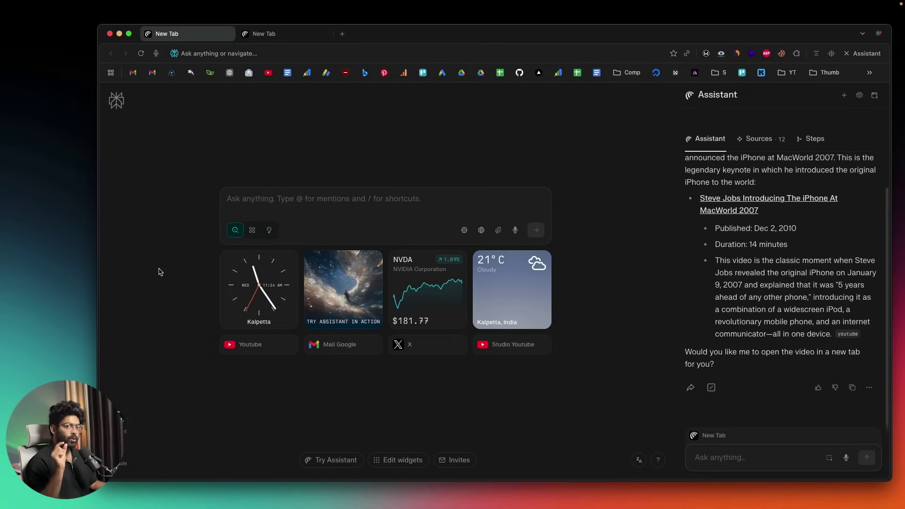
Go to the Astro K Joseph YouTube channel and show its list of videos
{"action": "left_click", "coordinate": [248, 54]}
{"action": "type", "text": "y"}
{"action": "key", "text": "Return"}
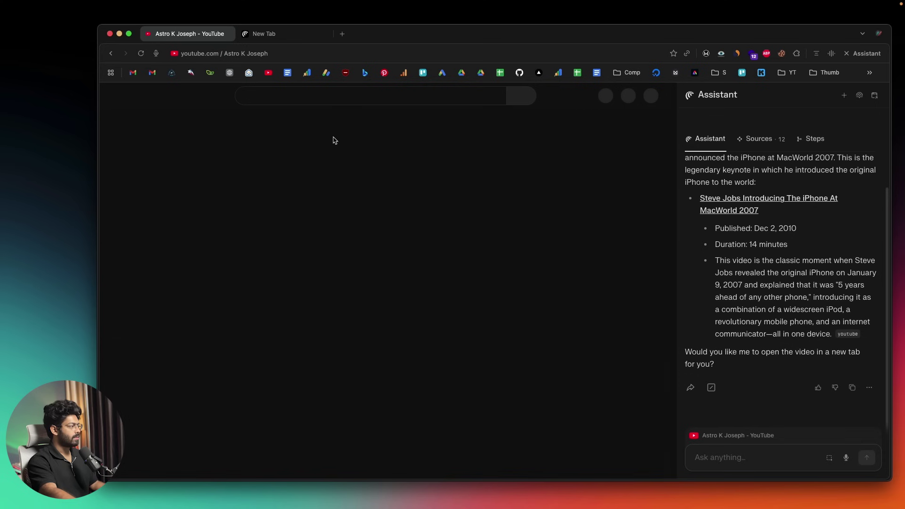
{"action": "left_click", "coordinate": [201, 307]}
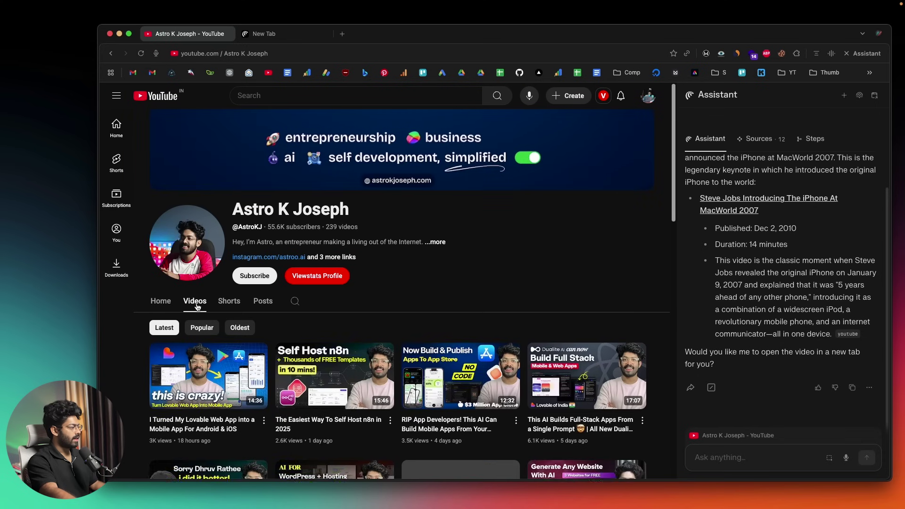
Copy the link address of the channel's video "Deploy Your Vibe Coded Apps to Your Own Domain"
{"action": "scroll", "coordinate": [198, 307], "scroll_direction": "down", "scroll_amount": 6}
{"action": "scroll", "coordinate": [198, 307], "scroll_direction": "down", "scroll_amount": 3}
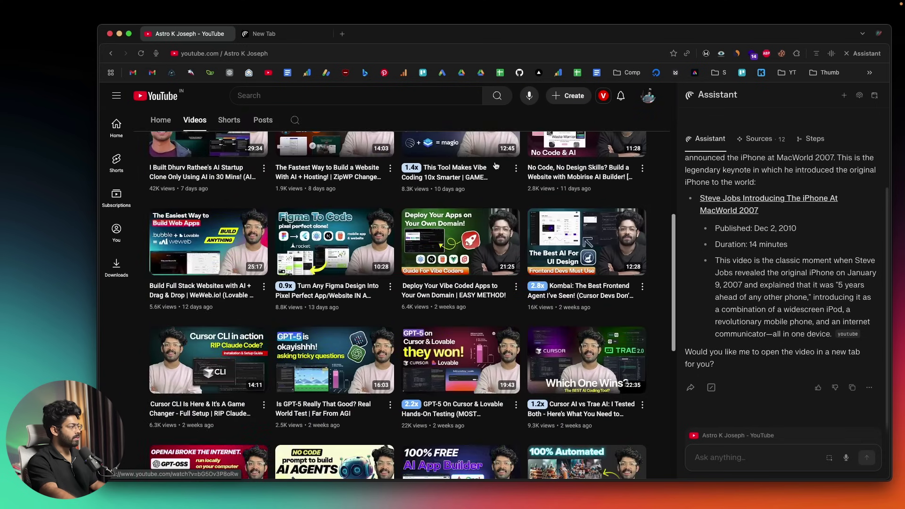
{"action": "right_click", "coordinate": [432, 245]}
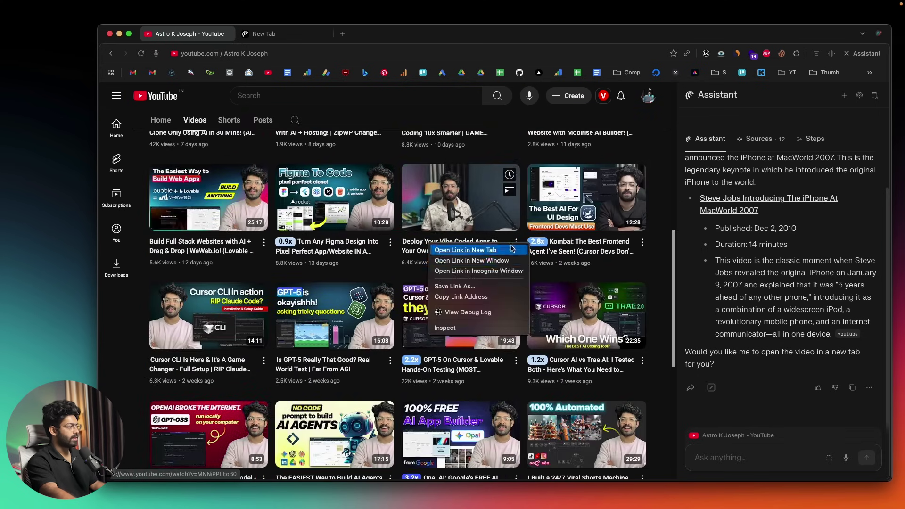
{"action": "left_click", "coordinate": [465, 296]}
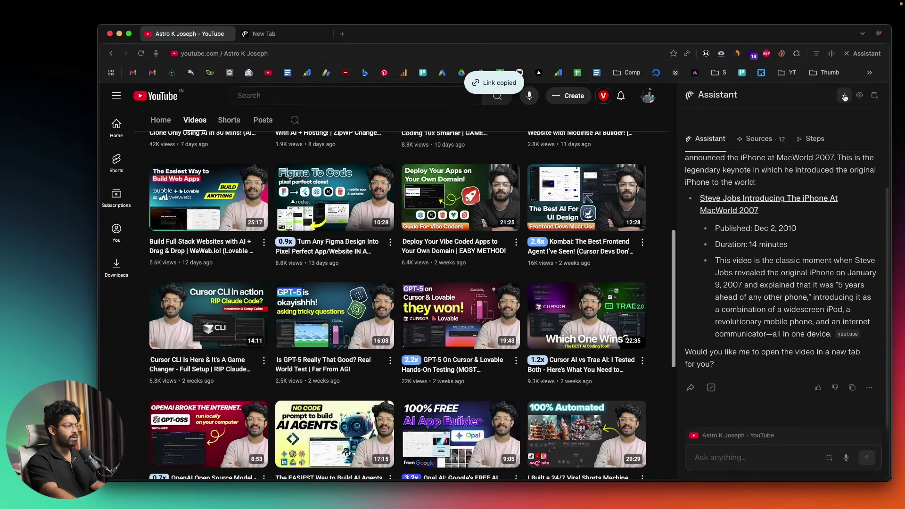
In a new Assistant conversation, submit the copied video link with the question "What provider does Astro use to host his website?"
{"action": "left_click", "coordinate": [844, 95]}
{"action": "left_click", "coordinate": [725, 457]}
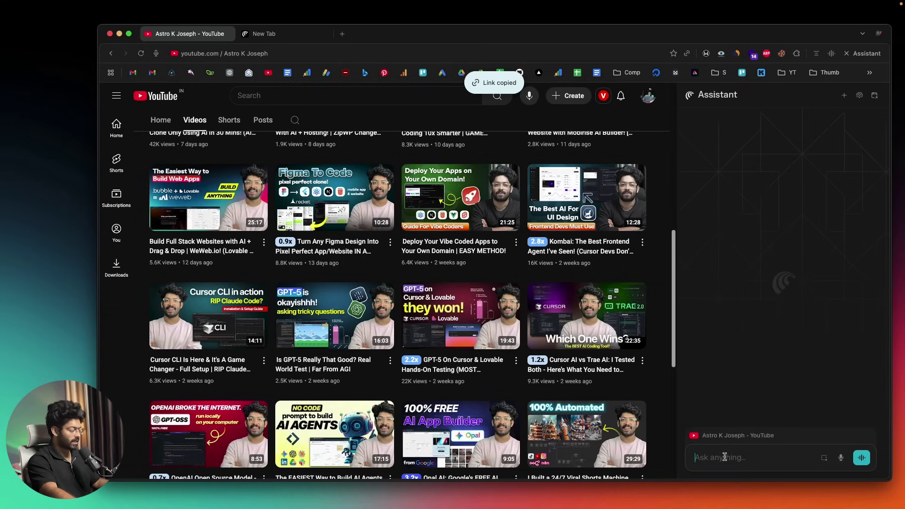
{"action": "key", "text": "super+v"}
{"action": "key", "text": "shift+Return"}
{"action": "key", "text": "shift+Return"}
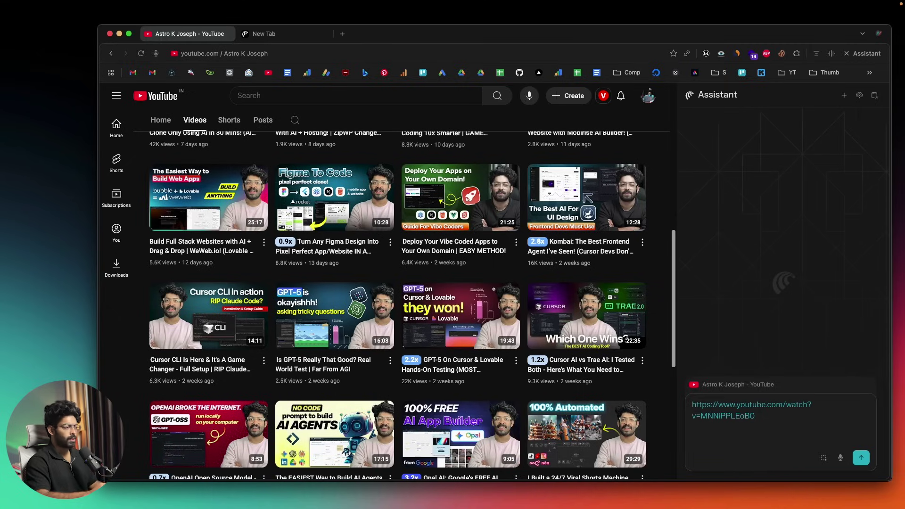
{"action": "key", "text": "super+v"}
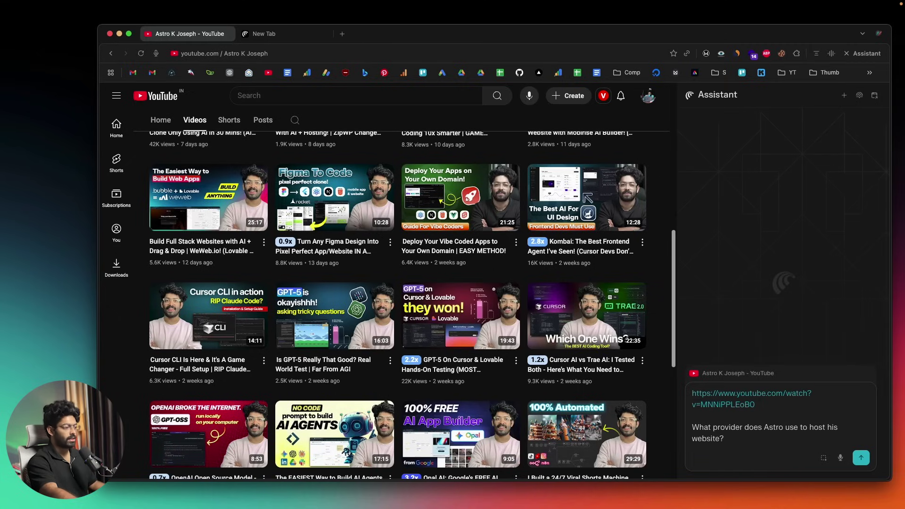
{"action": "left_click", "coordinate": [861, 458]}
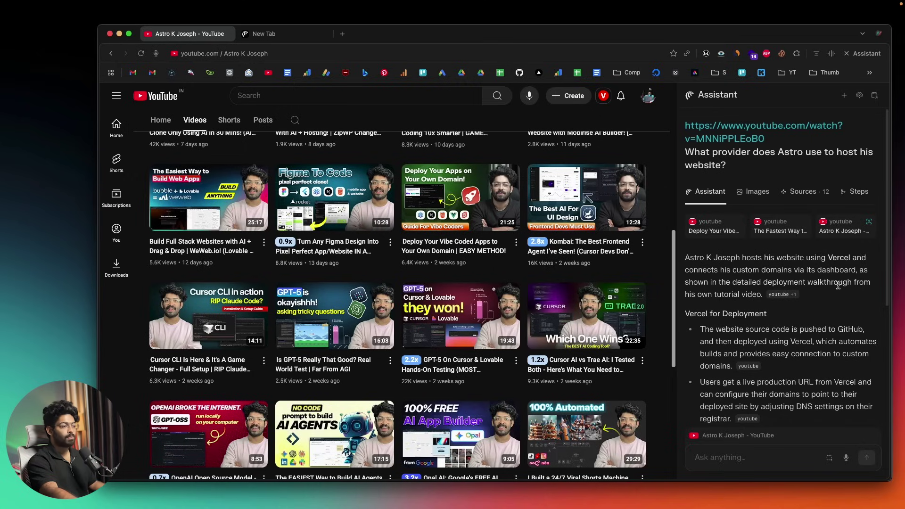
Read through the Assistant's full answer about the website's hosting provider and check its cited video source
{"action": "scroll", "coordinate": [745, 292], "scroll_direction": "down", "scroll_amount": 2}
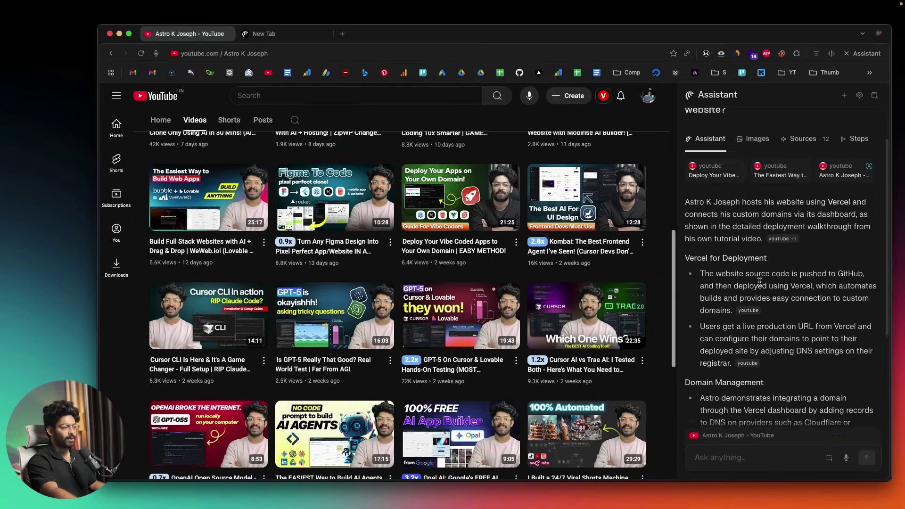
{"action": "scroll", "coordinate": [745, 293], "scroll_direction": "up", "scroll_amount": 2}
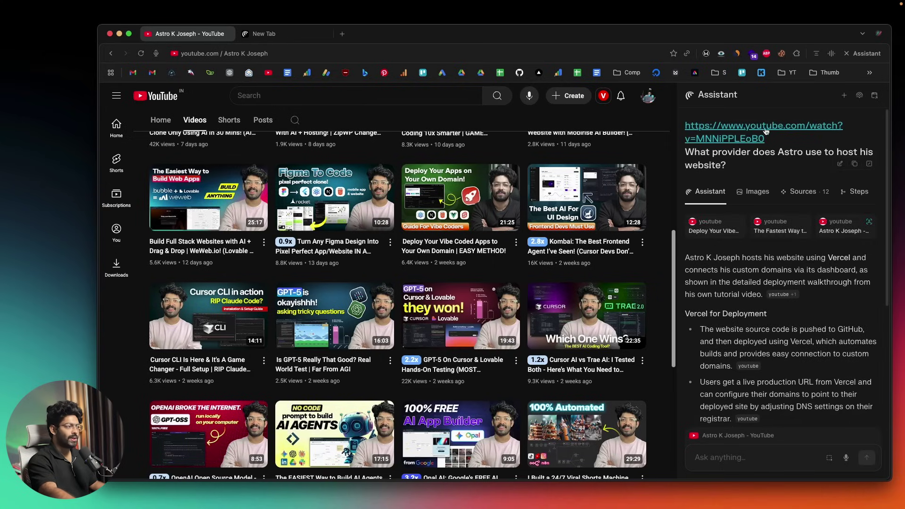
{"action": "scroll", "coordinate": [742, 282], "scroll_direction": "down", "scroll_amount": 3}
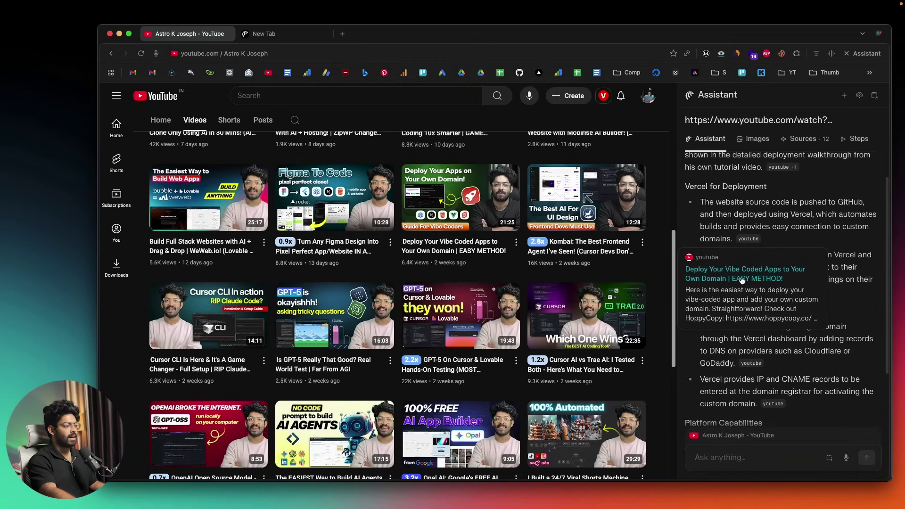
{"action": "scroll", "coordinate": [737, 292], "scroll_direction": "up", "scroll_amount": 3}
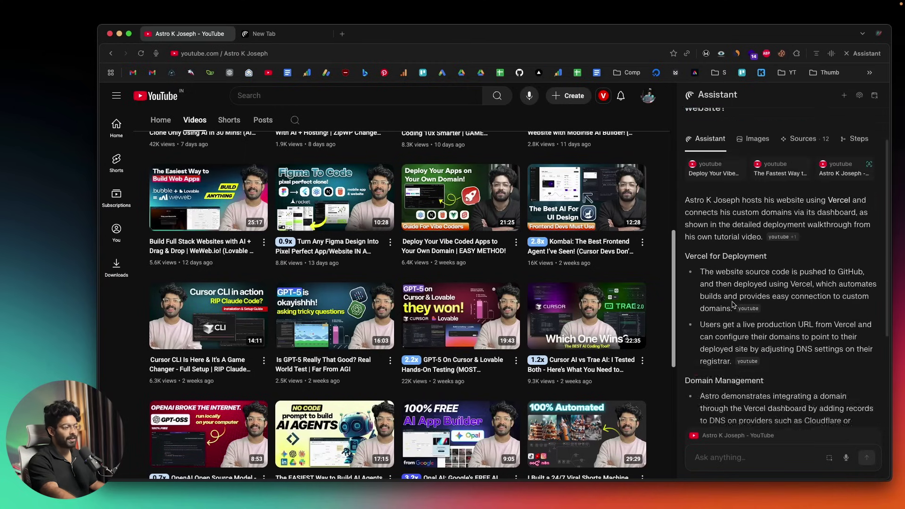
{"action": "scroll", "coordinate": [732, 305], "scroll_direction": "down", "scroll_amount": 6}
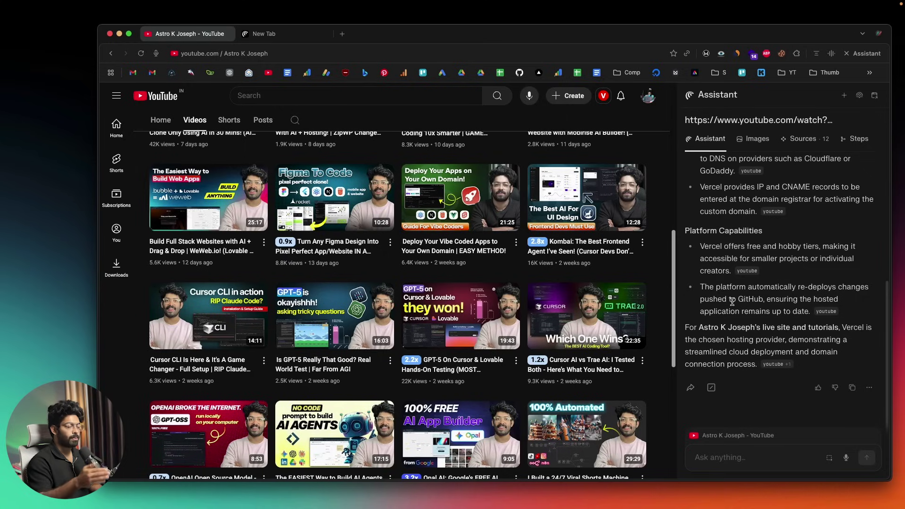
{"action": "scroll", "coordinate": [732, 302], "scroll_direction": "up", "scroll_amount": 5}
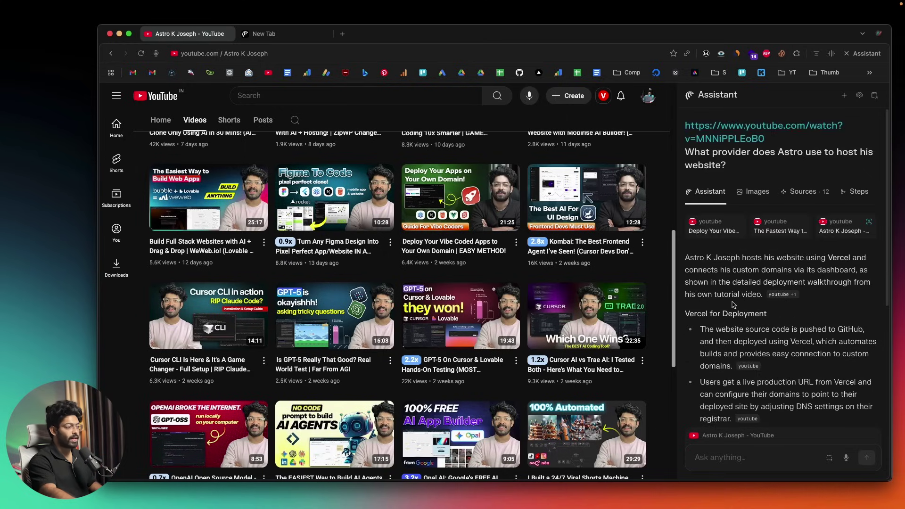
{"action": "scroll", "coordinate": [734, 306], "scroll_direction": "down", "scroll_amount": 5}
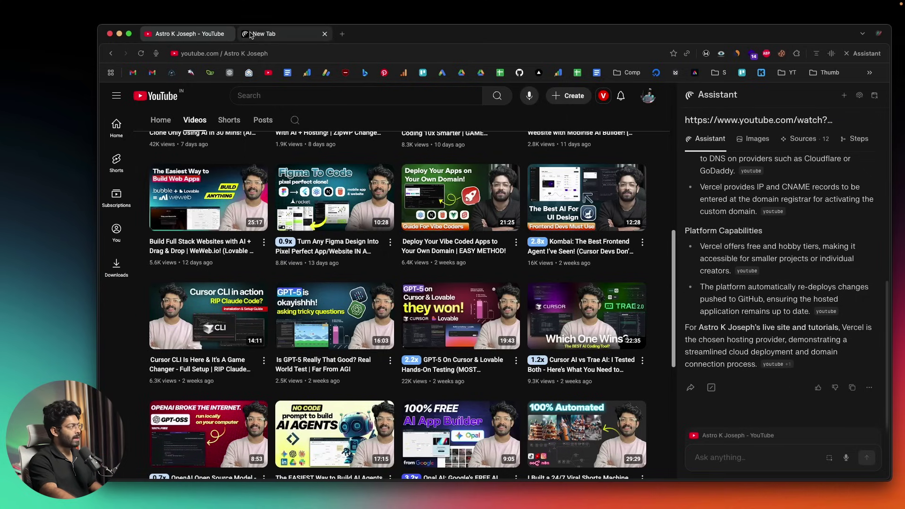
Close the YouTube tab and keep only a blank new tab with an empty Assistant conversation
{"action": "left_click", "coordinate": [228, 35]}
{"action": "left_click", "coordinate": [194, 33]}
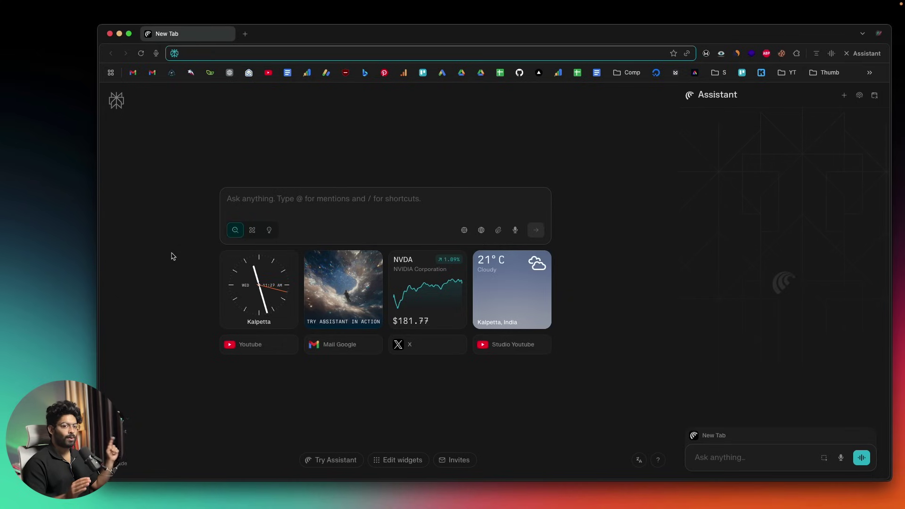
{"action": "left_click", "coordinate": [191, 370]}
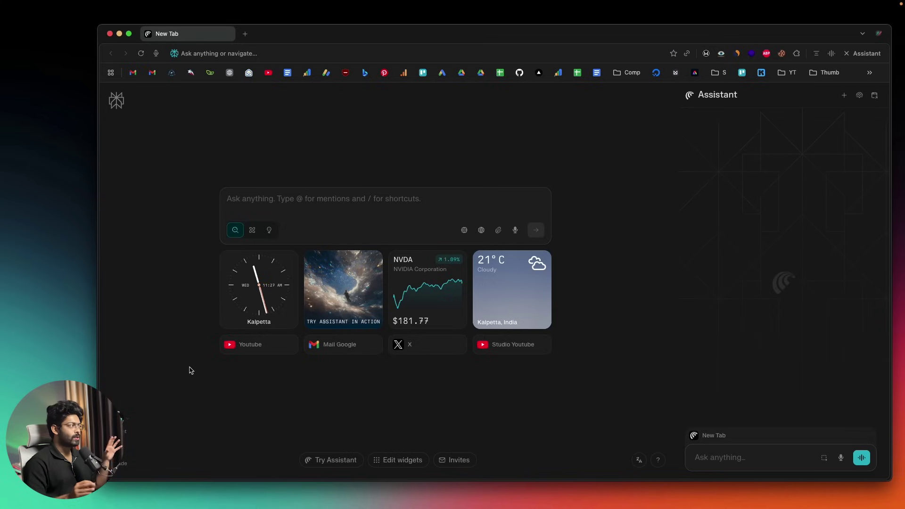